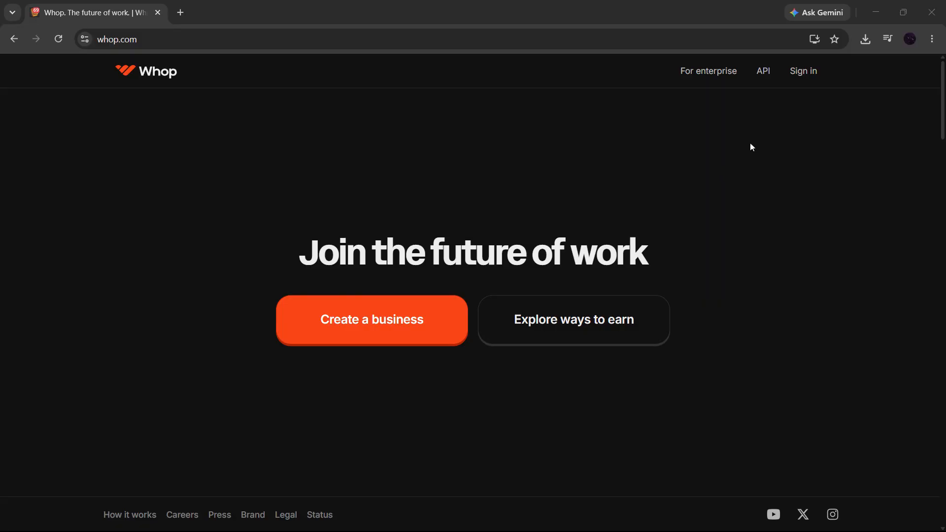
- Log in to Whop through the Google sign-in option, choosing the Google account
left_click(232, 37)
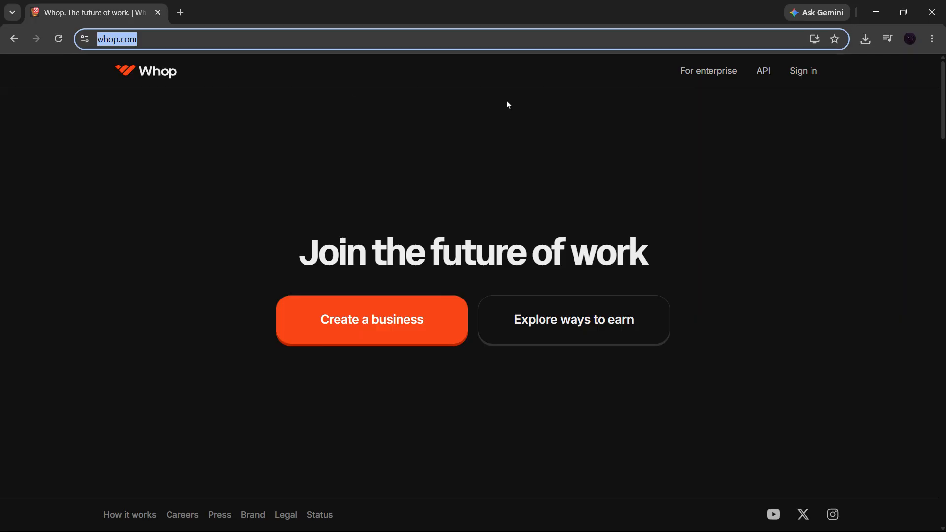
left_click(789, 77)
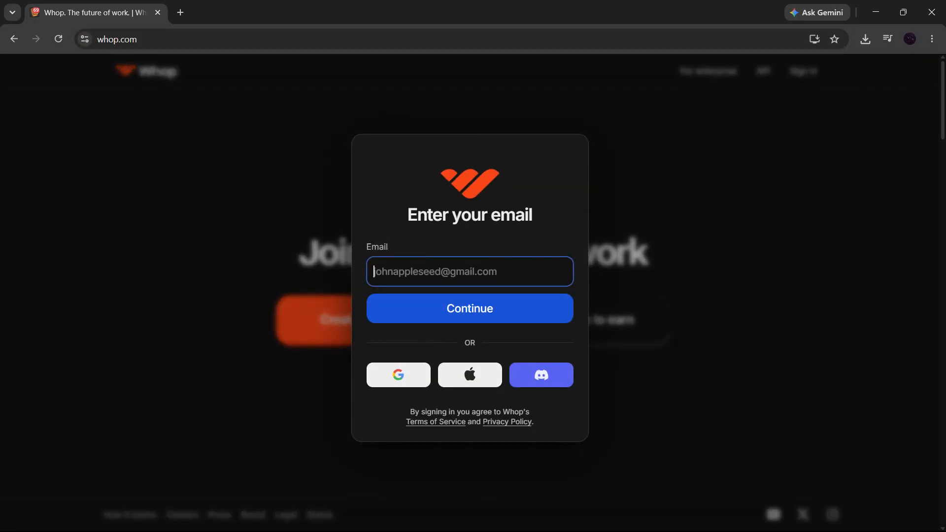
left_click(402, 375)
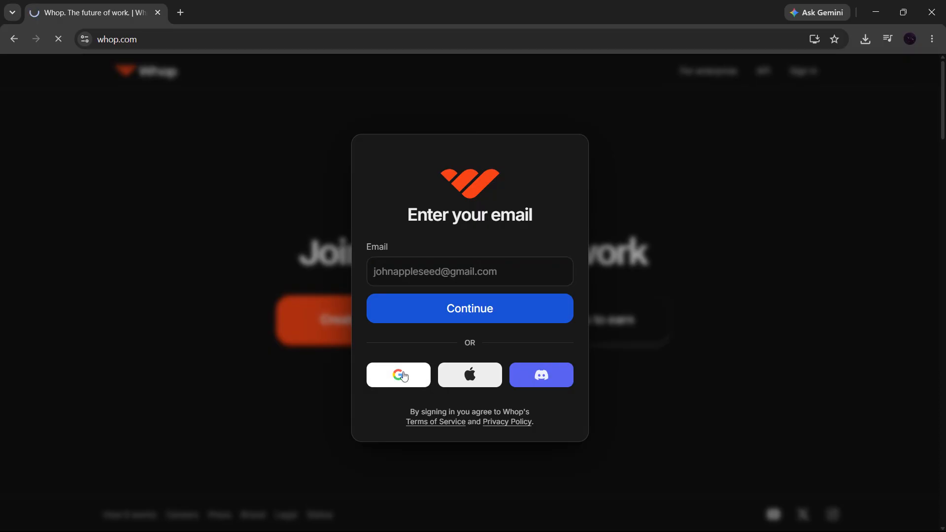
left_click(562, 249)
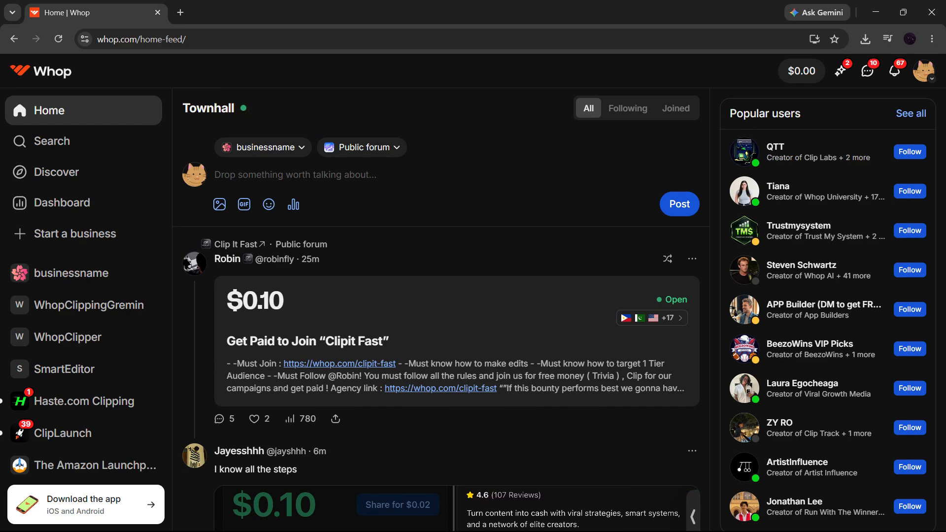
left_click(925, 77)
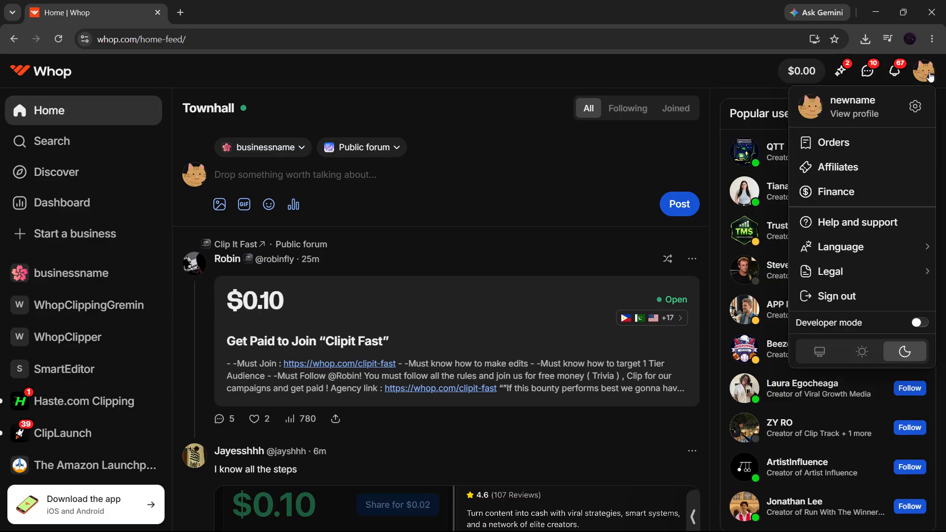
left_click(915, 110)
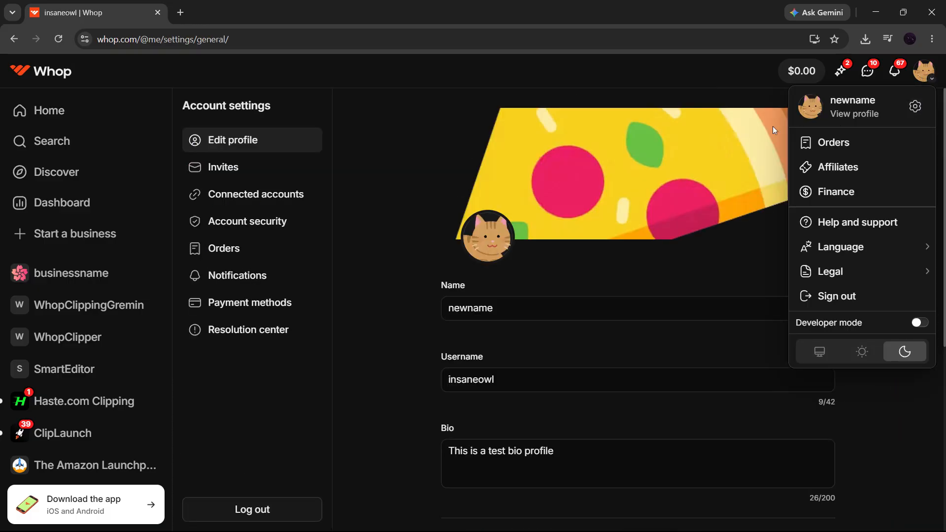
left_click(340, 80)
mouse_move(495, 245)
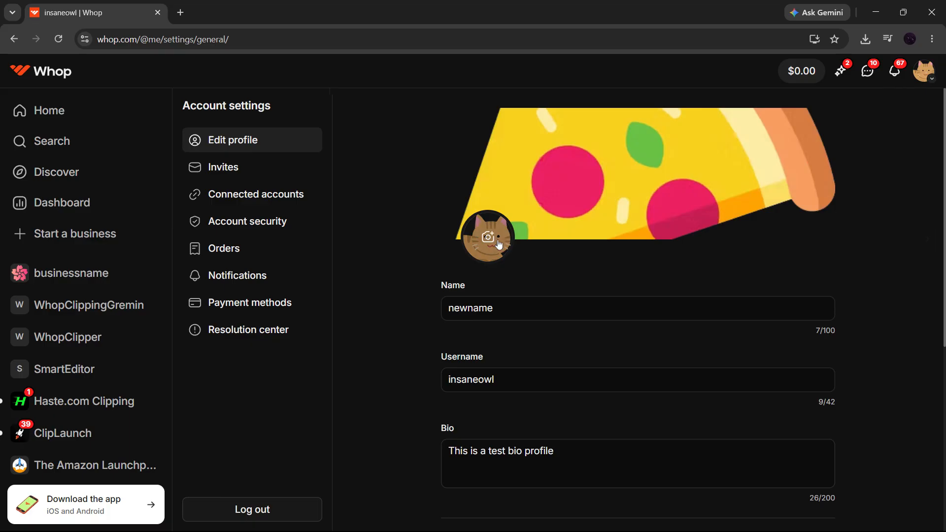
left_click_drag(494, 308, 433, 305)
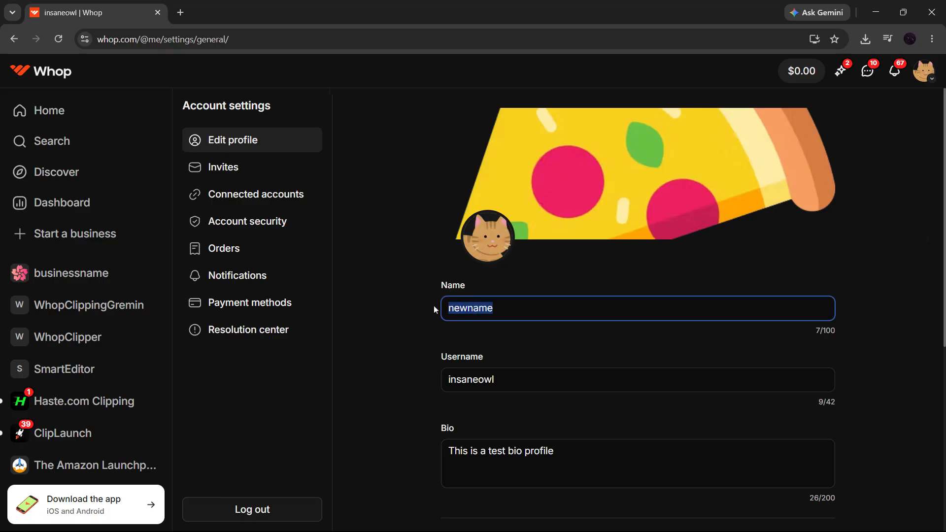
key("Tab")
key("Tab")
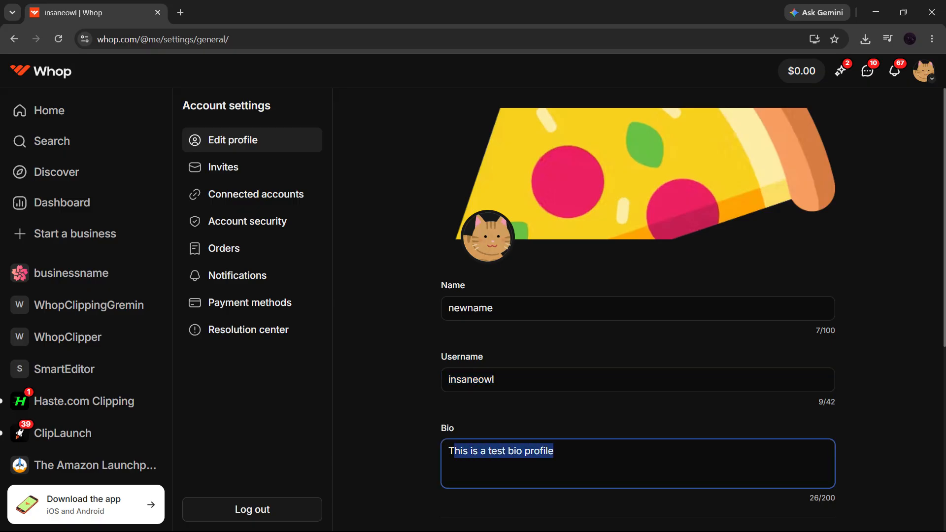
left_click(897, 235)
scroll(892, 274, "down", 2)
scroll(892, 274, "down", 2)
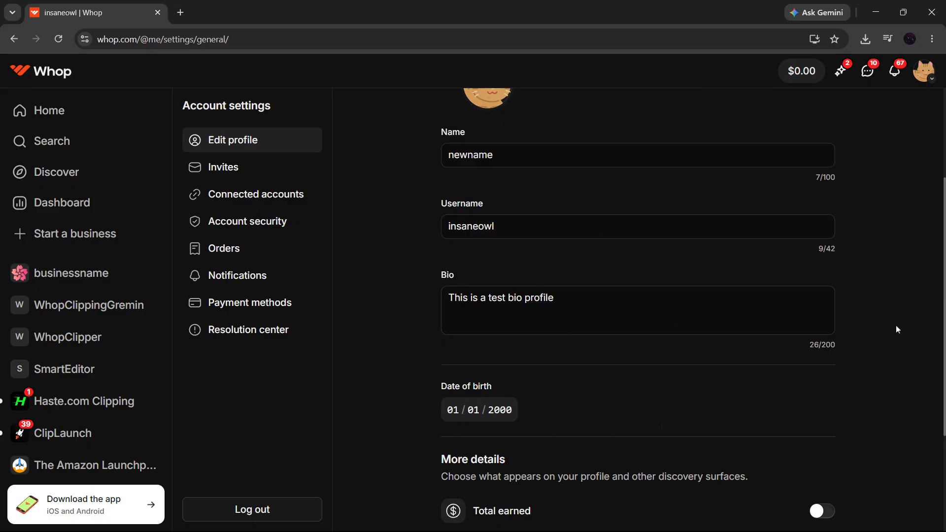
scroll(896, 325, "up", 3)
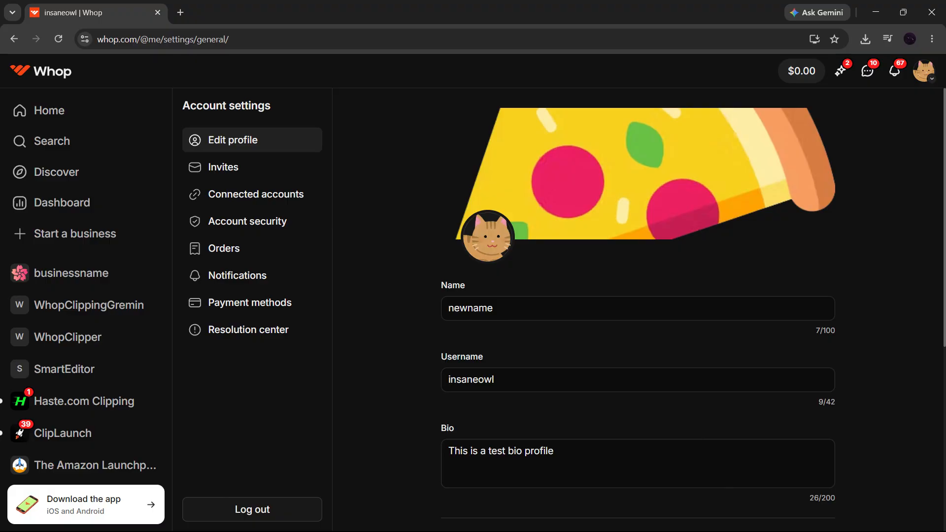
left_click(112, 114)
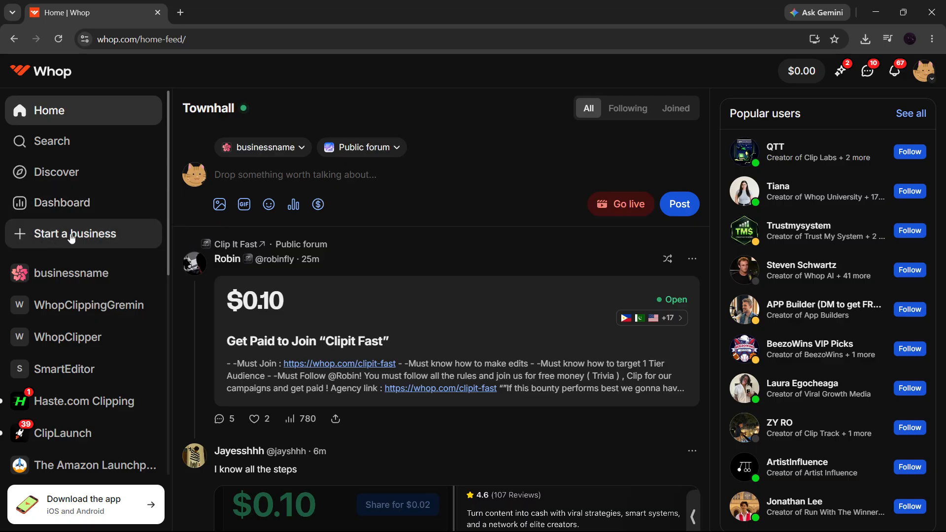
- Create a new business via 'I have a business', named 'business name', and open its page
left_click(67, 243)
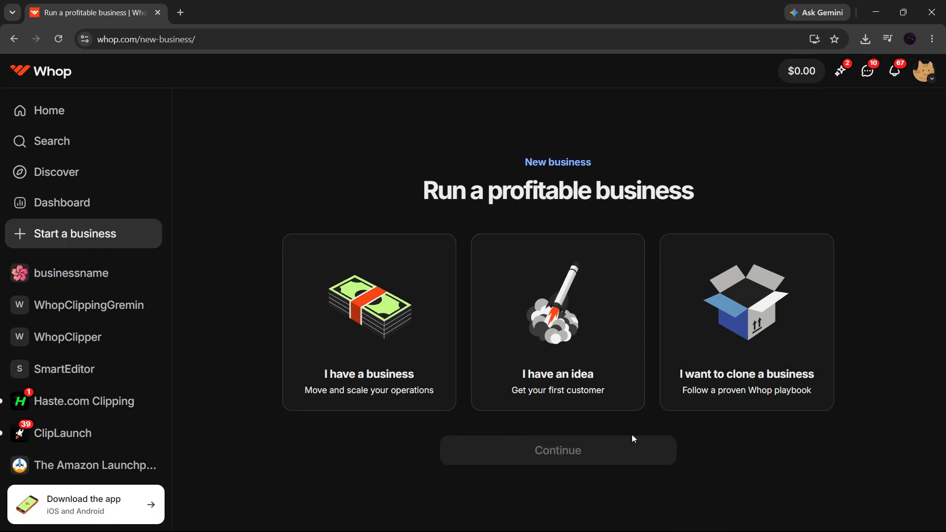
left_click(391, 345)
left_click(456, 450)
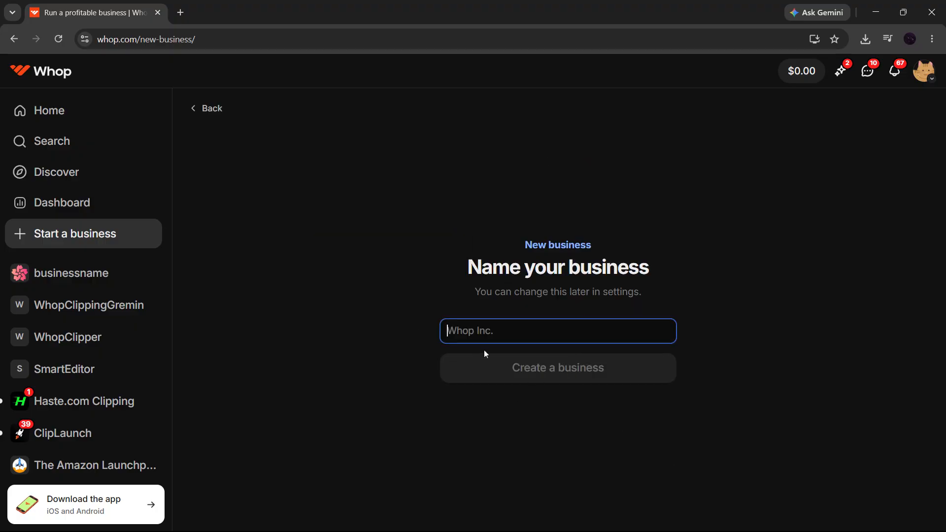
type("business name")
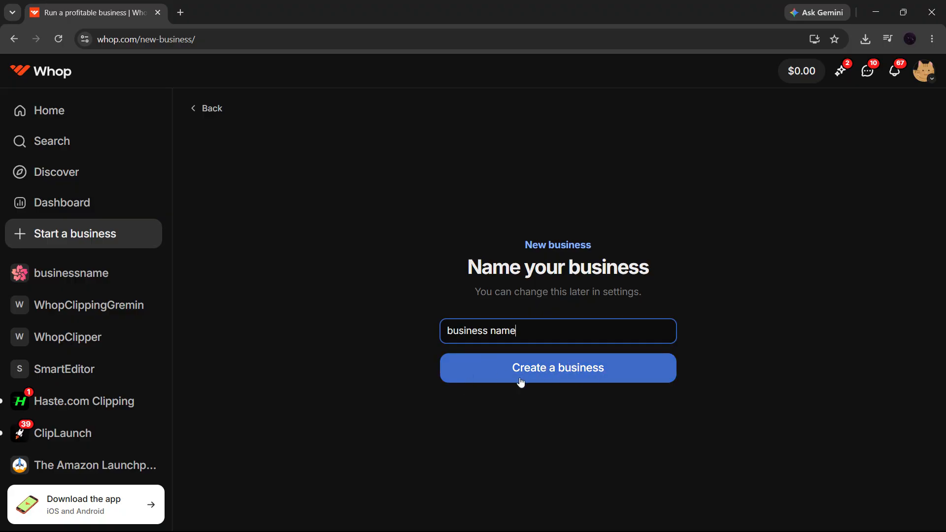
left_click(44, 285)
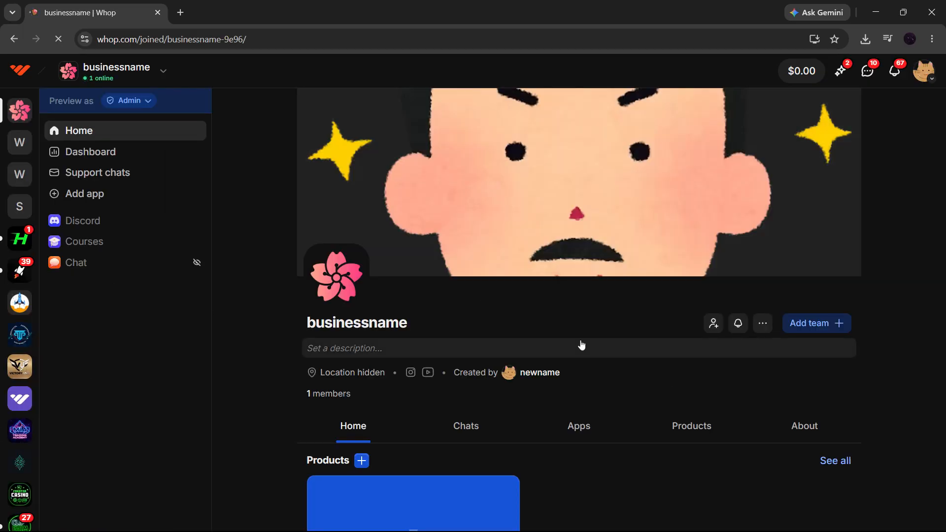
- Search the app store for 'chat' and then 'discord' apps, then open the businessname dashboard
scroll(577, 355, "down", 5)
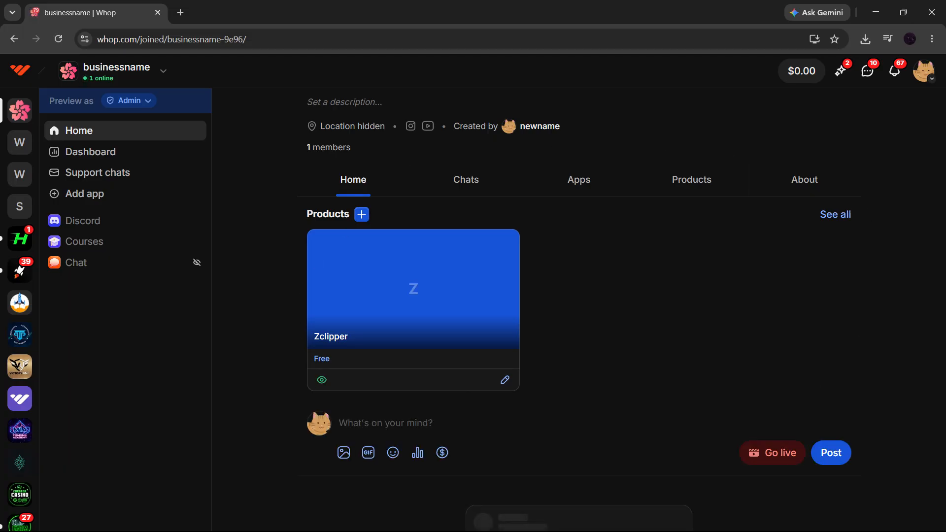
scroll(716, 381, "up", 5)
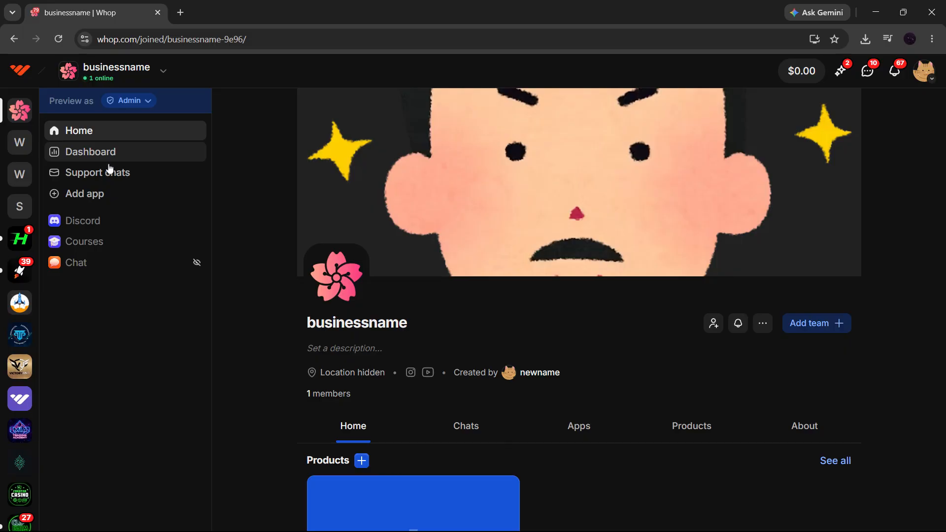
left_click(97, 194)
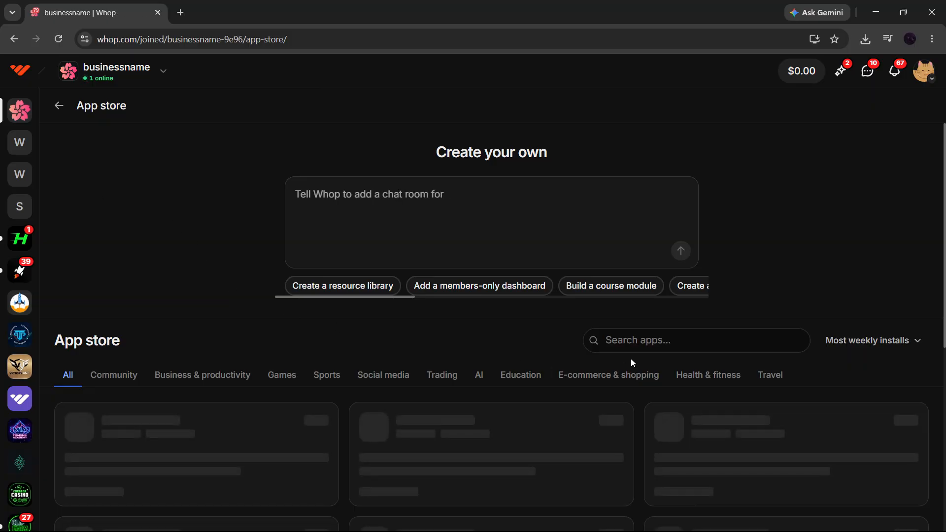
left_click(633, 341)
type("chat")
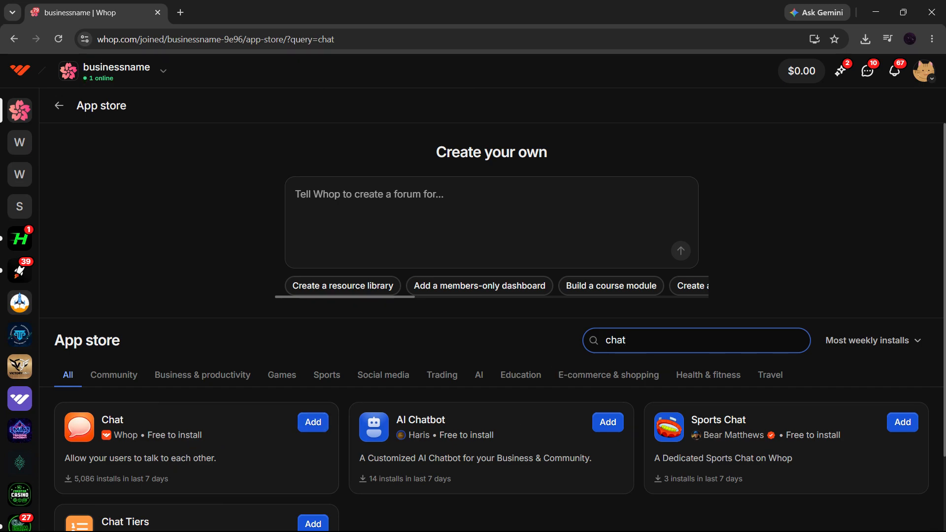
key("ctrl+a")
type("discord")
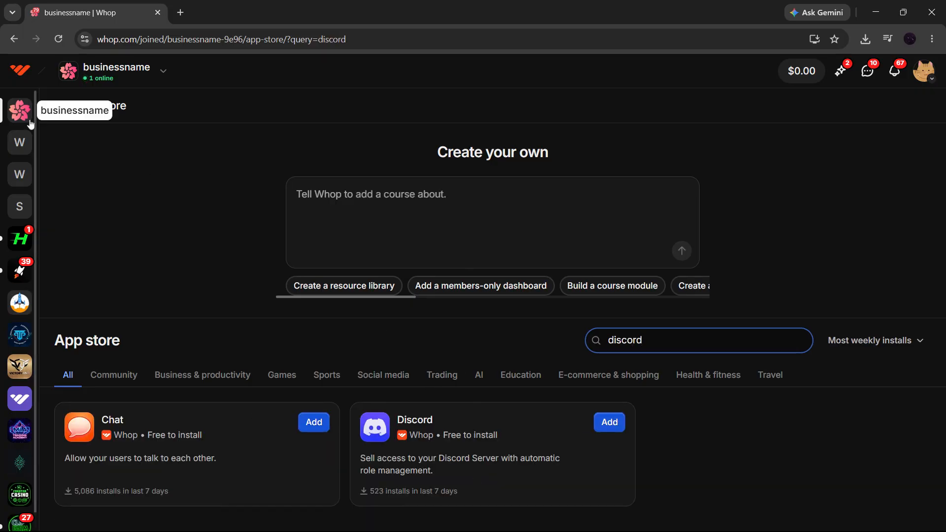
left_click(20, 111)
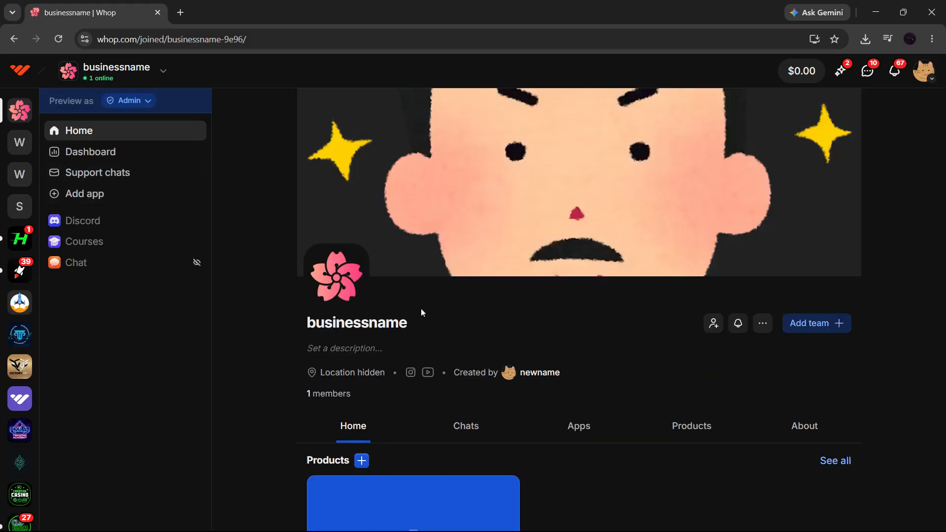
left_click(64, 152)
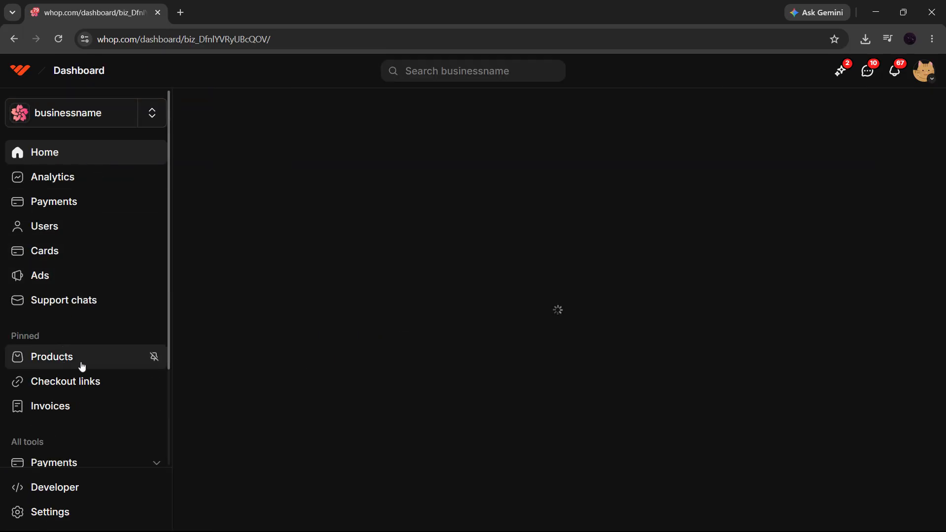
- Open Products, start a new product, then close the editor without saving
left_click(51, 363)
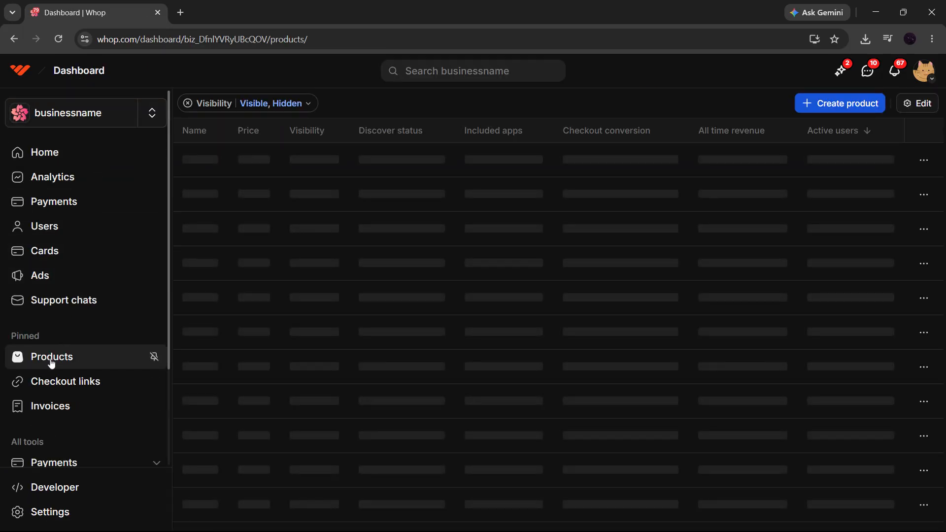
left_click(808, 111)
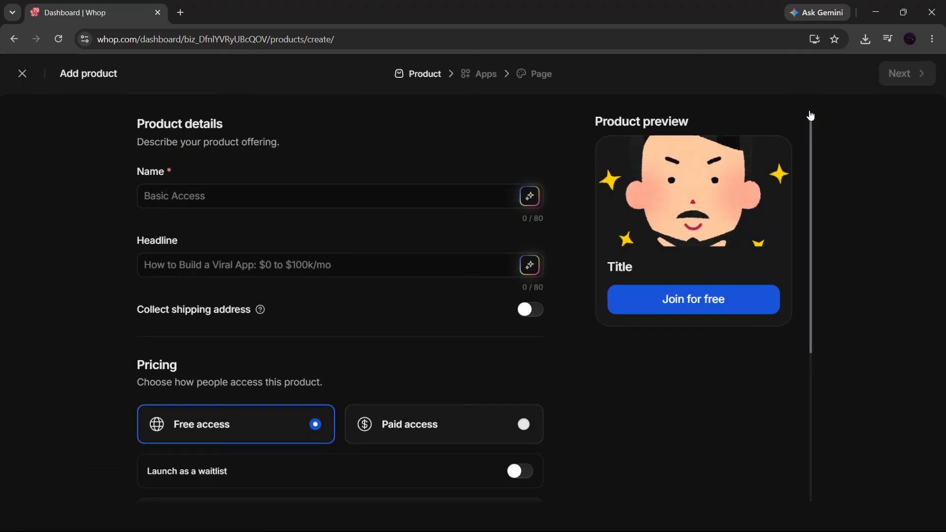
left_click_drag(131, 125, 265, 129)
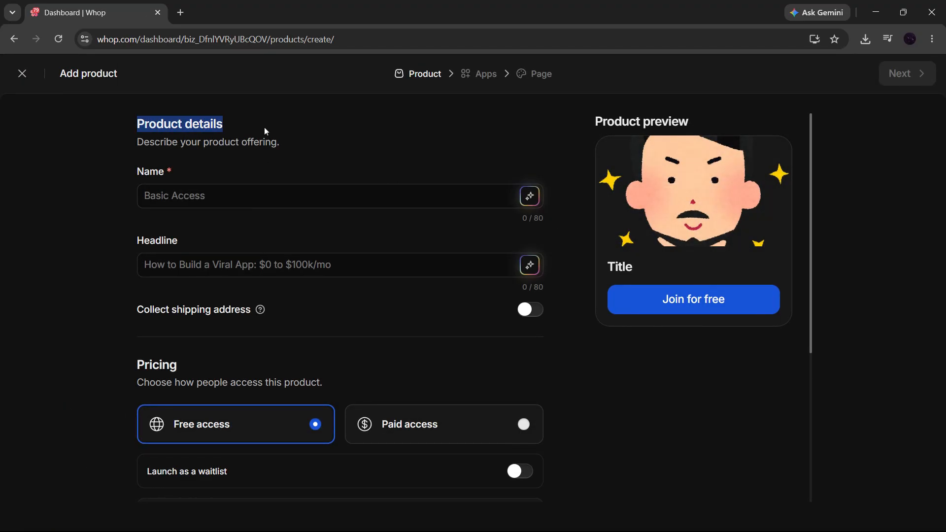
scroll(353, 408, "down", 5)
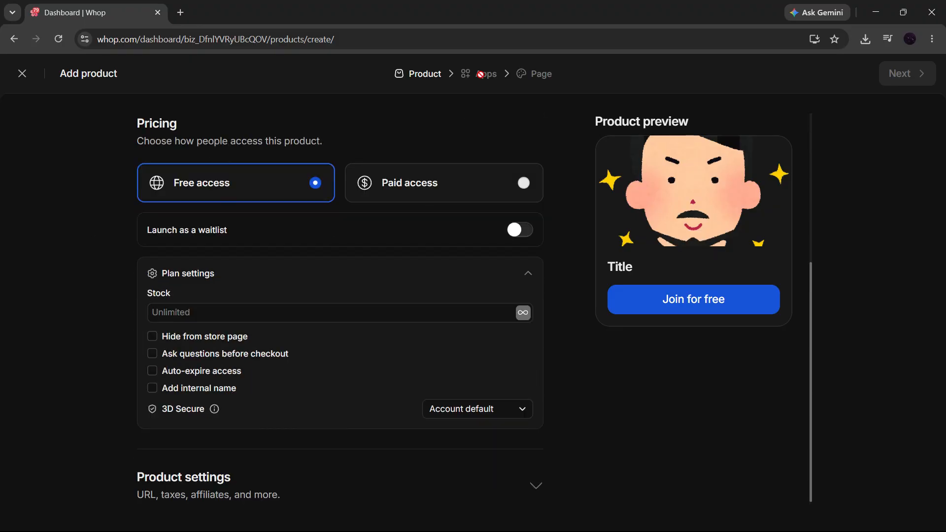
scroll(454, 145, "up", 5)
left_click(440, 153)
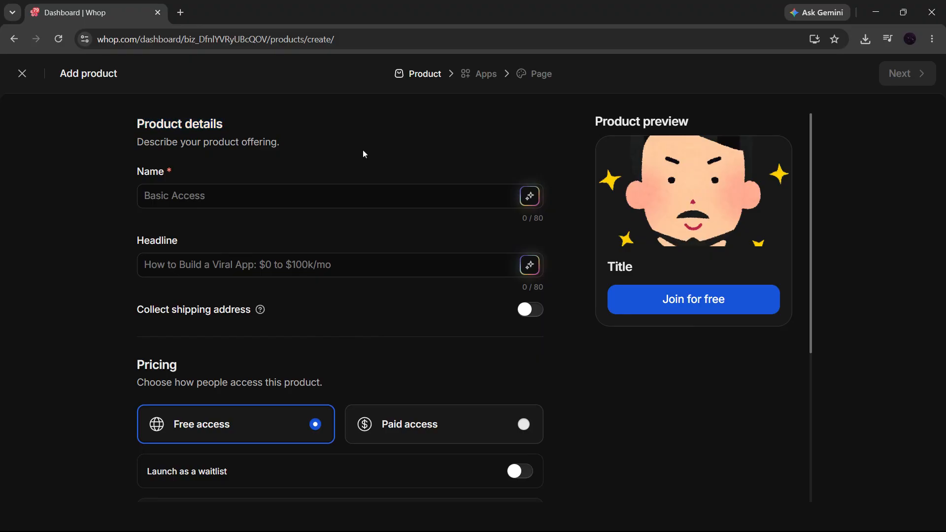
left_click(23, 75)
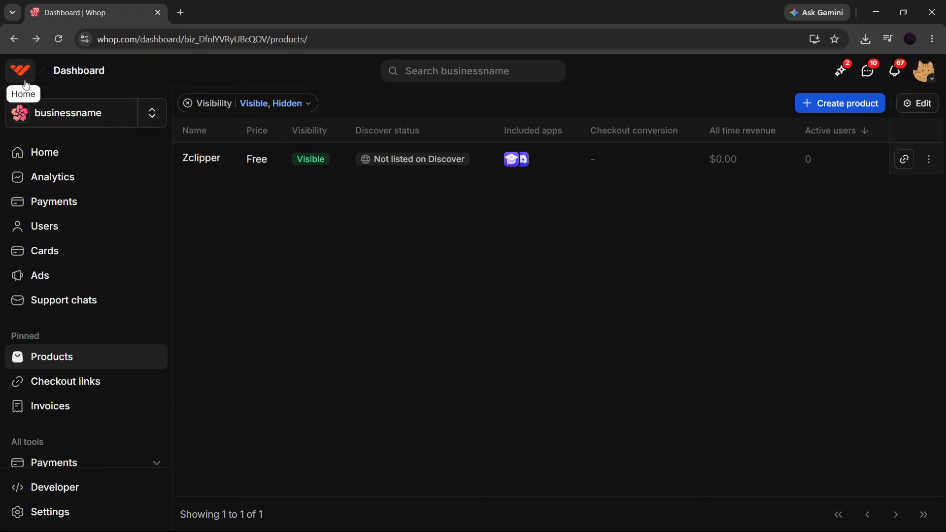
- Search the business's app store for course apps
left_click(82, 124)
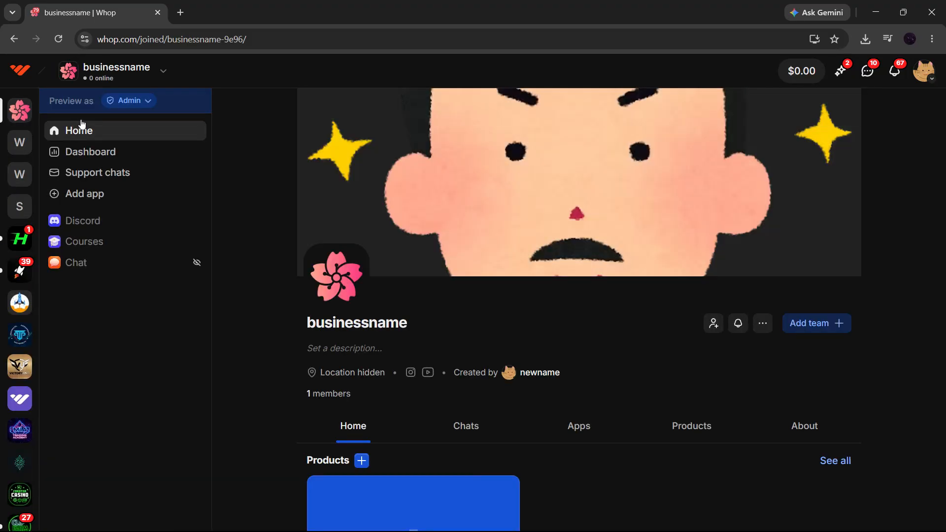
left_click(92, 193)
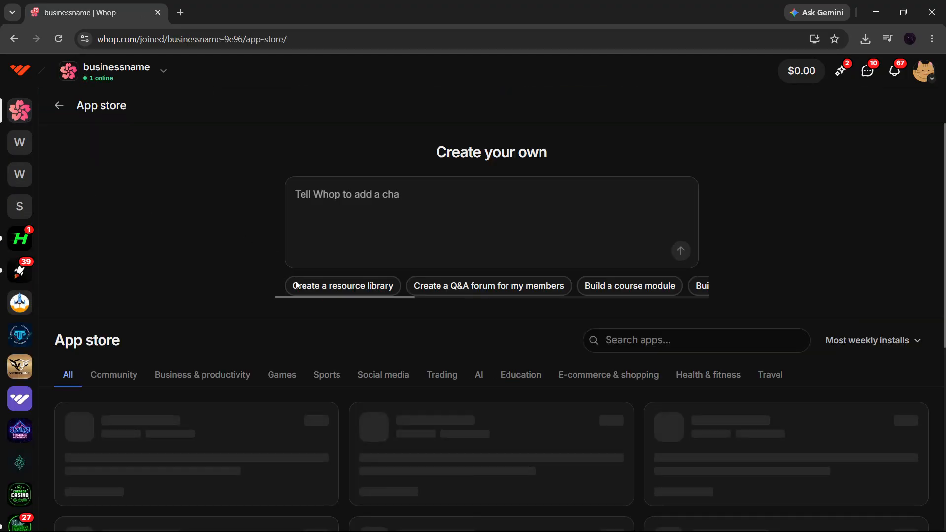
left_click(593, 337)
type("course")
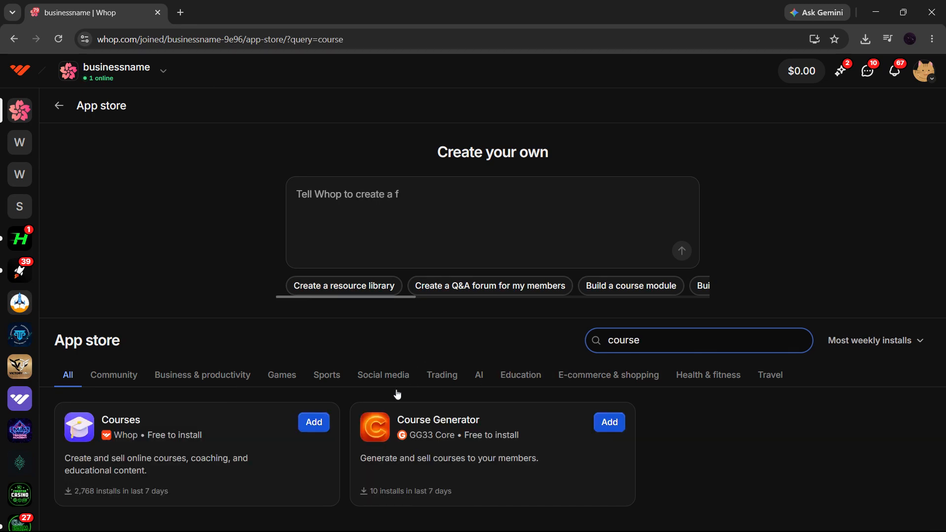
- Open the Courses app's demo course lesson, then return to the dashboard
left_click(70, 111)
left_click(87, 244)
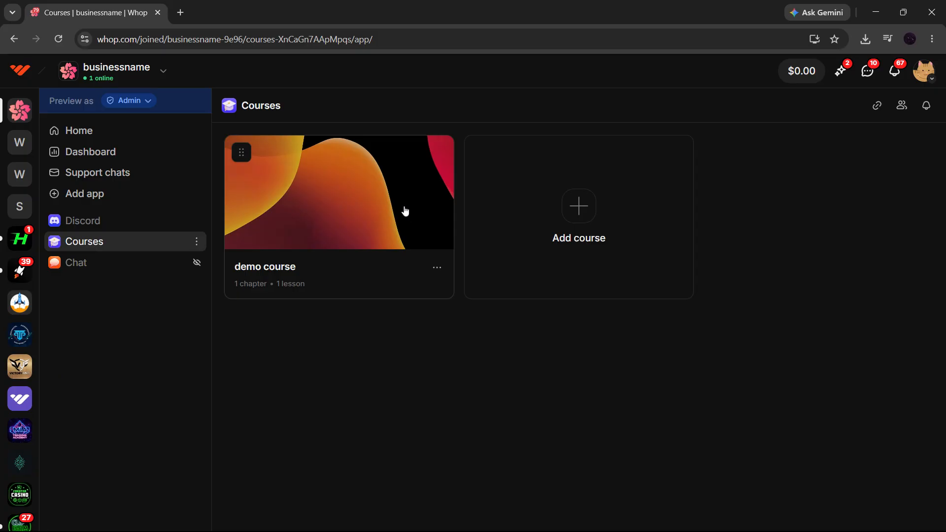
left_click(405, 210)
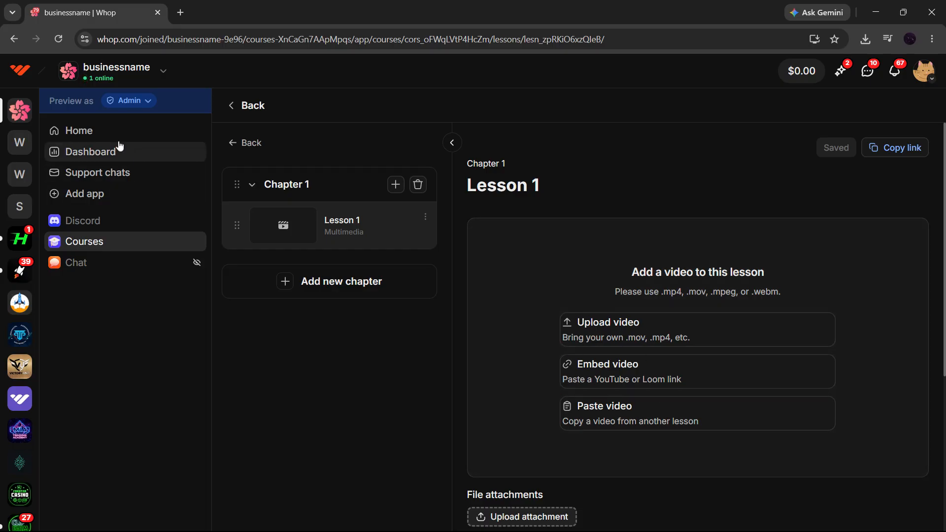
left_click(76, 151)
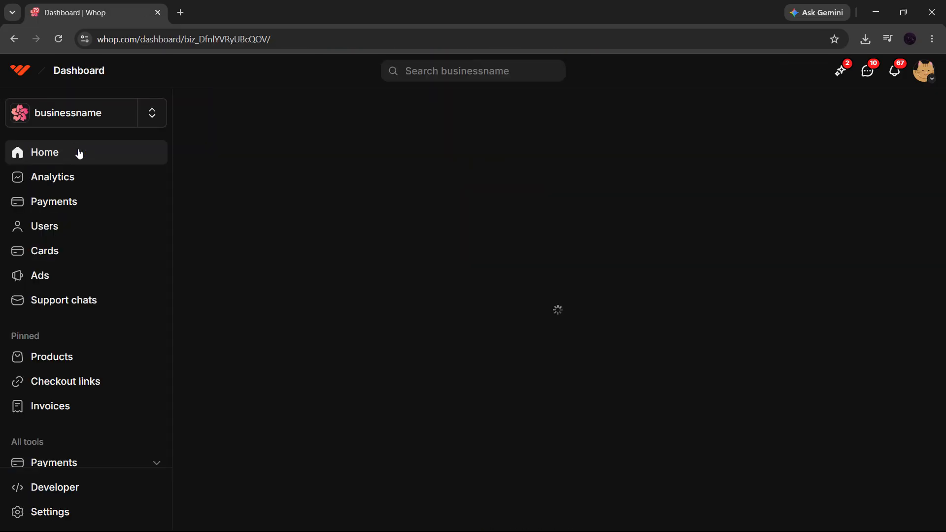
- Switch Zclipper to paid access at $29.99 per month and save the product
left_click(67, 365)
left_click(485, 165)
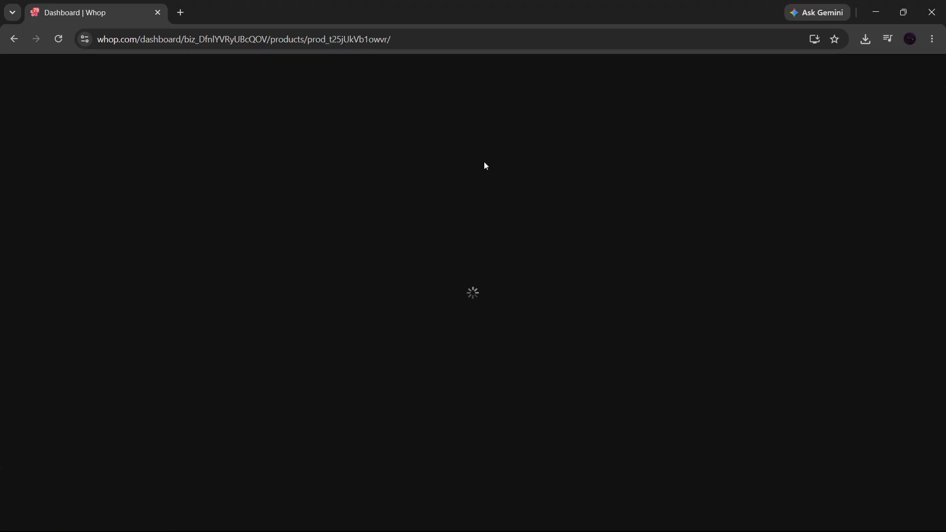
scroll(416, 305, "down", 5)
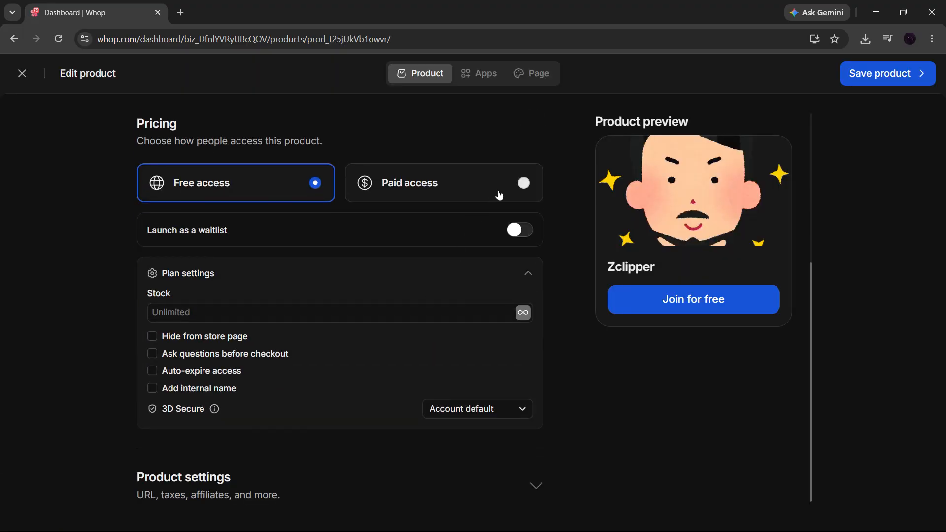
left_click(515, 188)
left_click(197, 299)
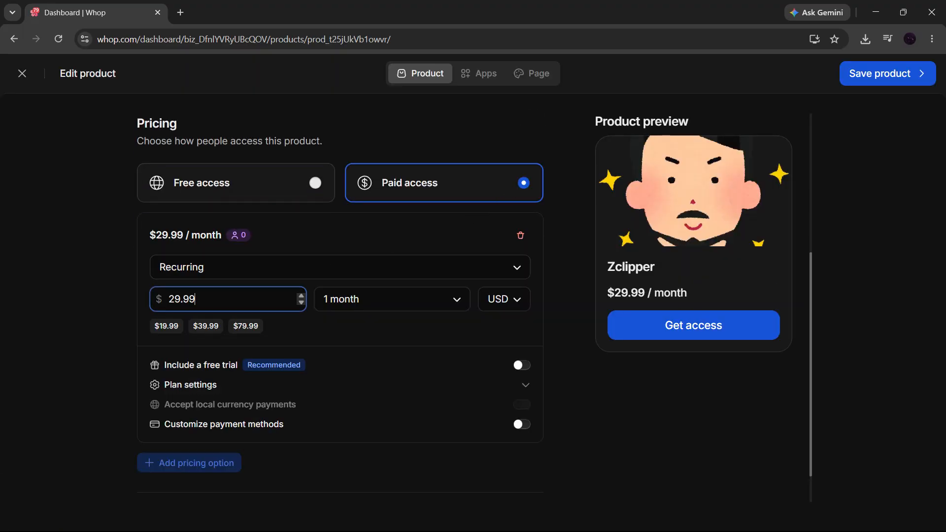
left_click_drag(196, 299, 167, 299)
left_click(863, 83)
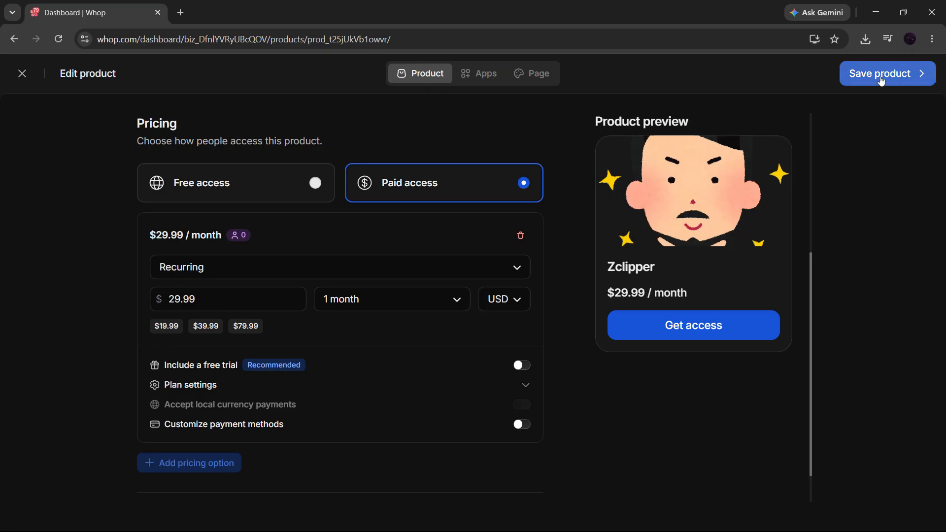
left_click(881, 81)
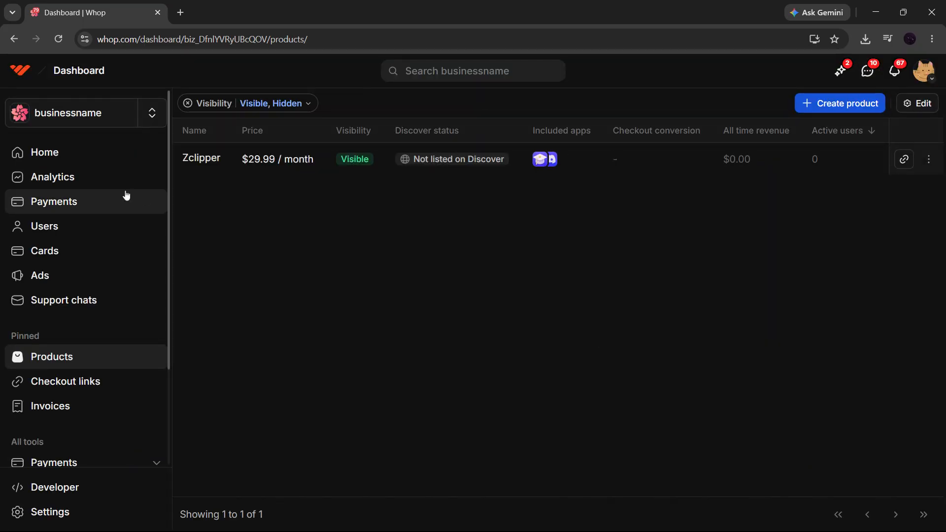
- Go to the Whop home feed and open the Affiliates dashboard
left_click(87, 126)
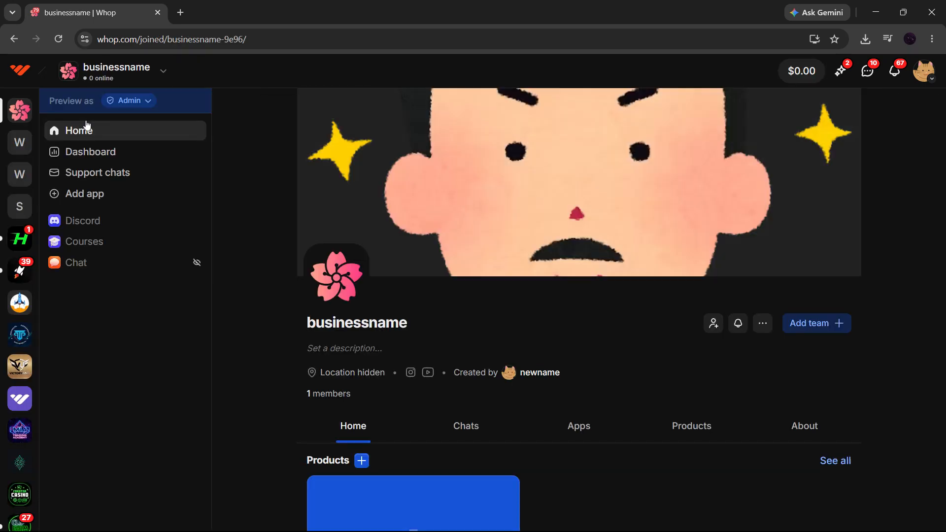
left_click(15, 80)
scroll(95, 239, "down", 8)
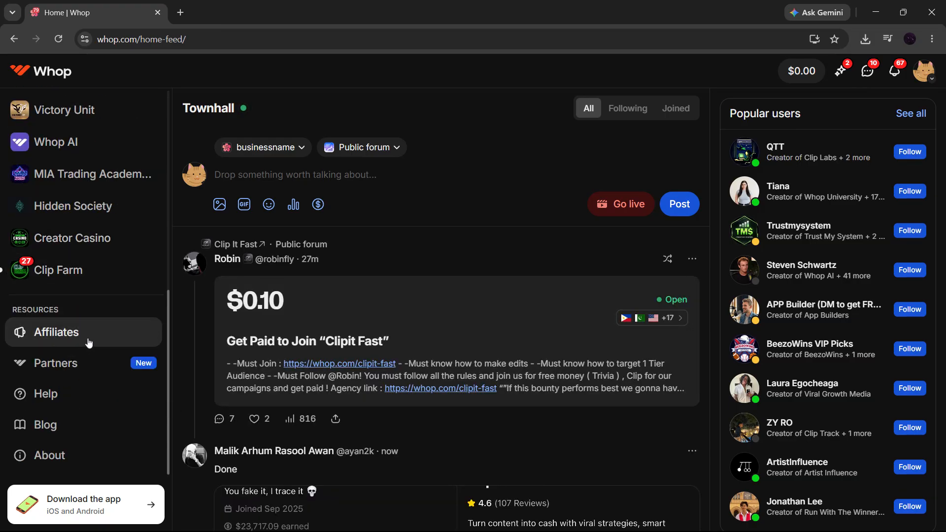
left_click(60, 340)
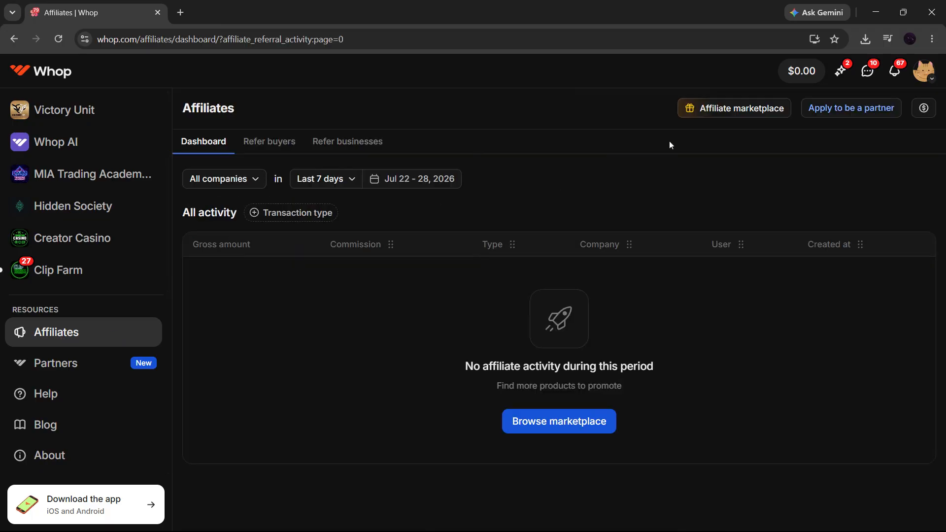
- Browse the affiliate marketplace and copy Skylit's Community product affiliate link at 15.00%
left_click(709, 114)
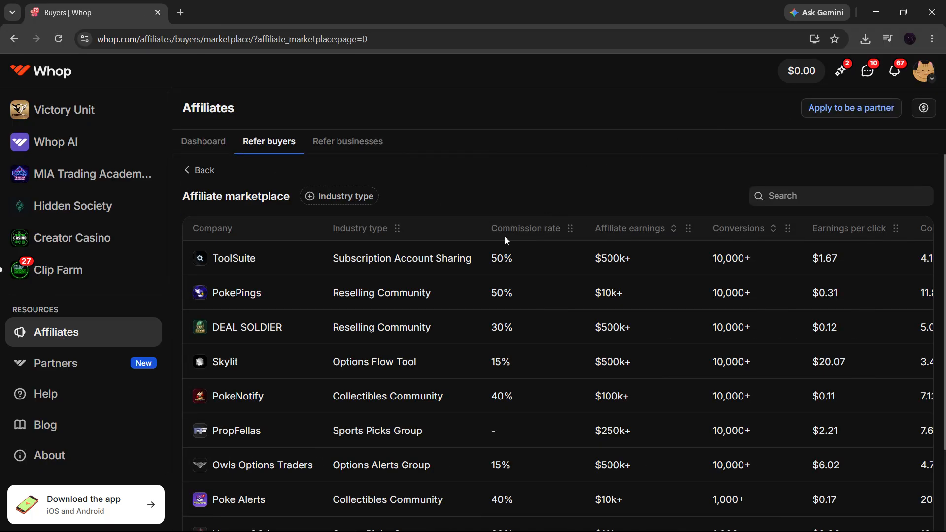
scroll(414, 281, "down", 2)
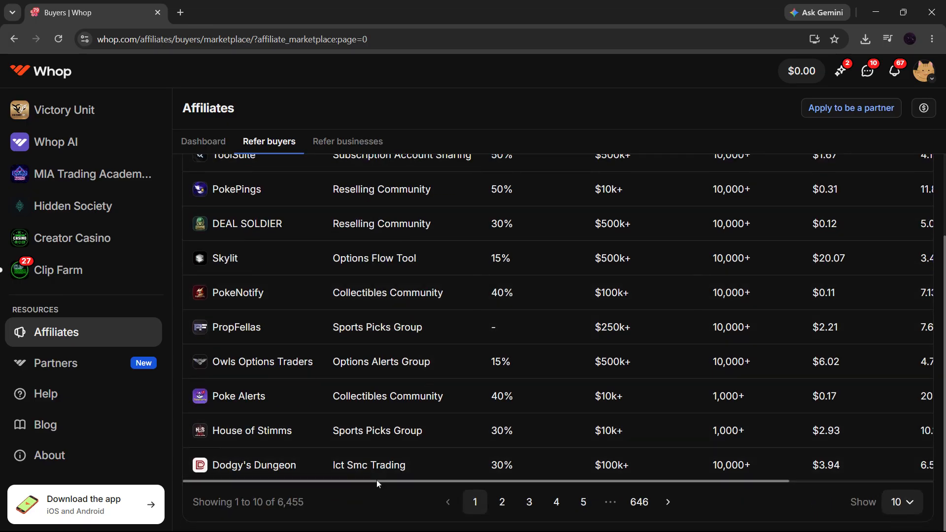
left_click_drag(376, 480, 686, 441)
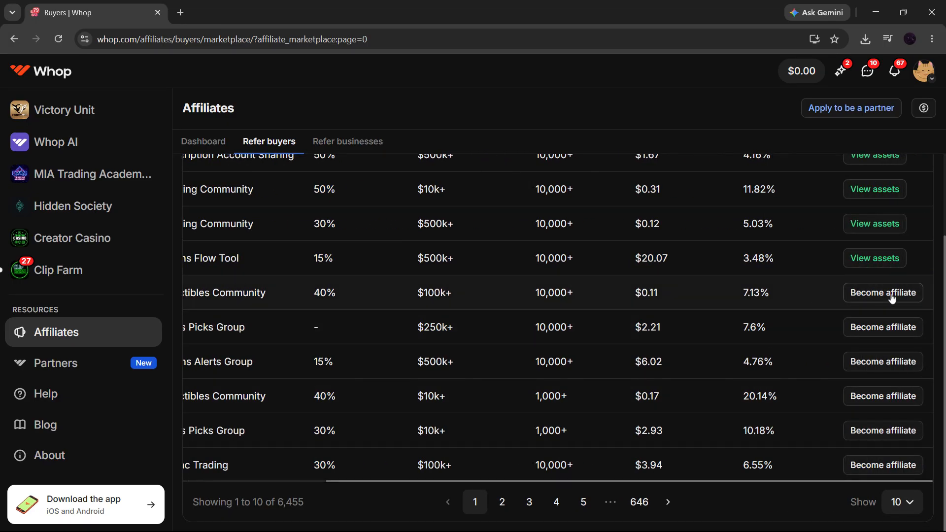
left_click(890, 266)
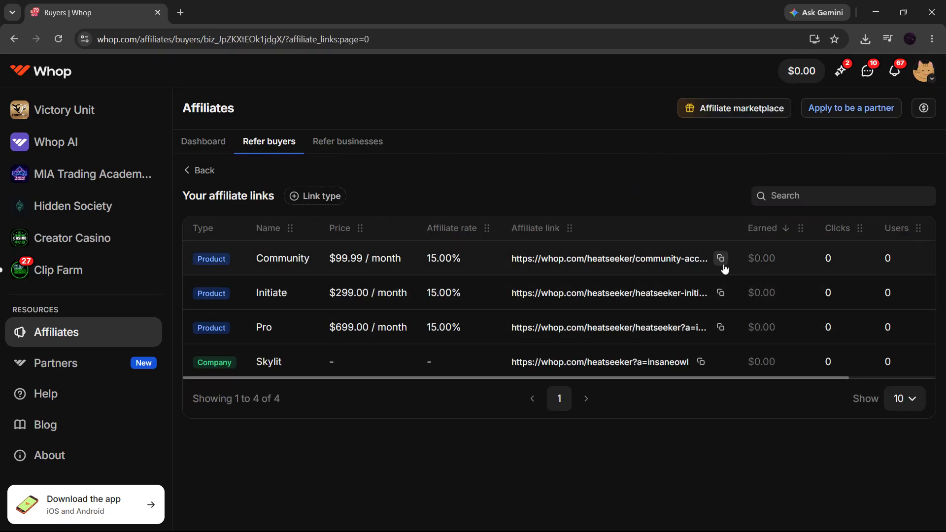
left_click(722, 262)
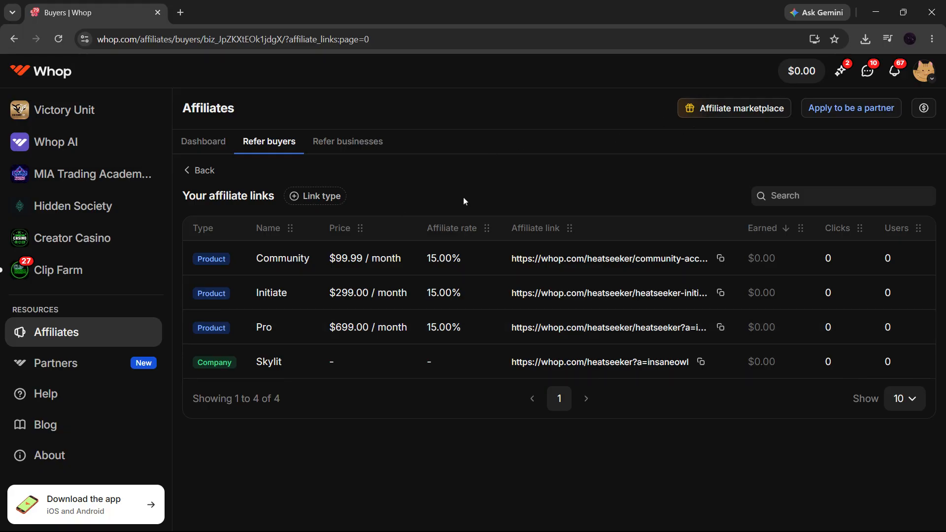
scroll(131, 222, "up", 10)
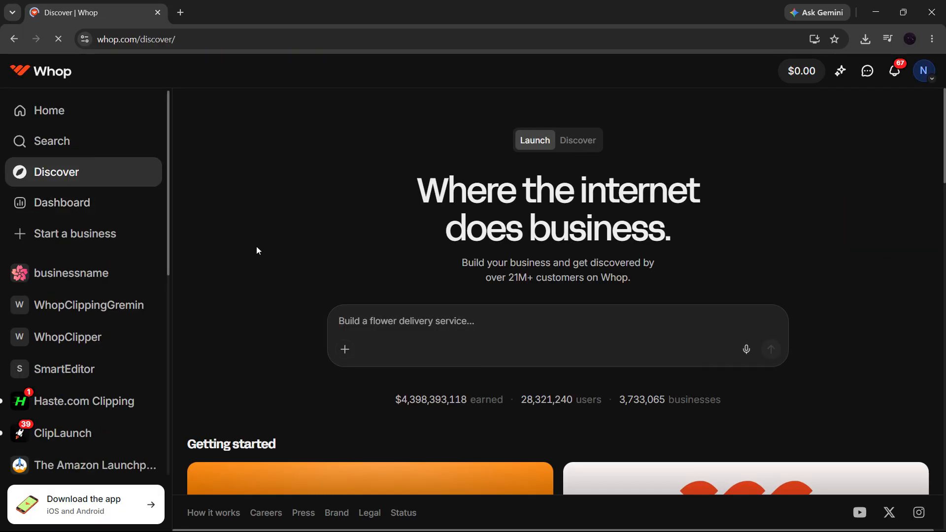
- Open the Clipping campaigns and review the Call of Duty Modern Warfare 4 campaign details
scroll(352, 341, "down", 5)
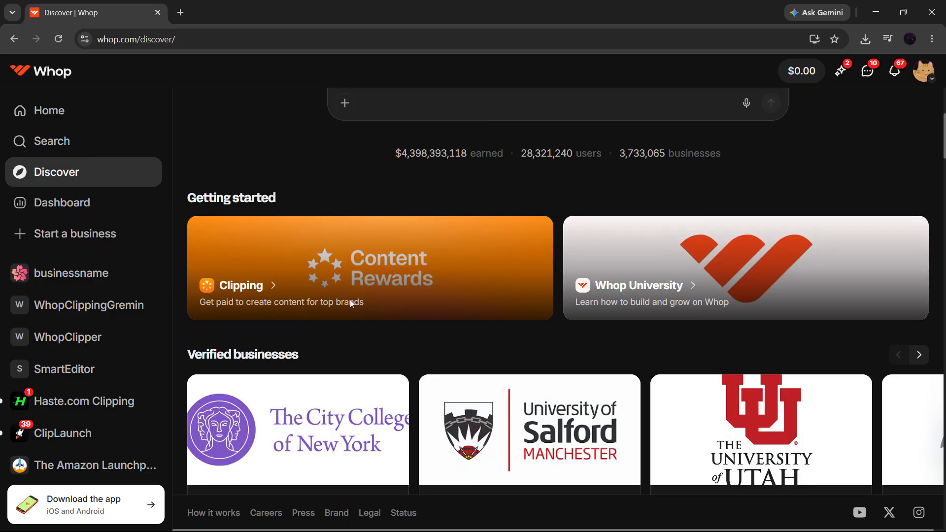
left_click(258, 287)
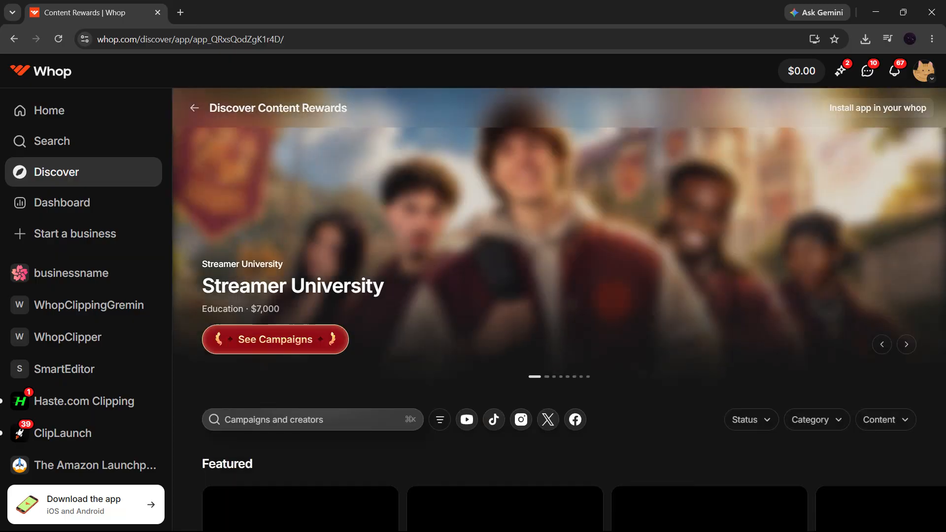
scroll(429, 286, "down", 5)
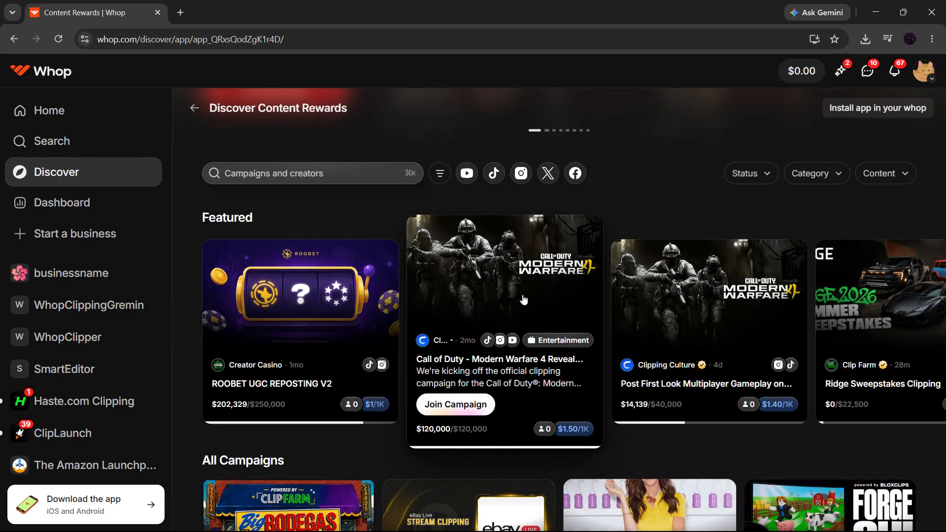
left_click(527, 307)
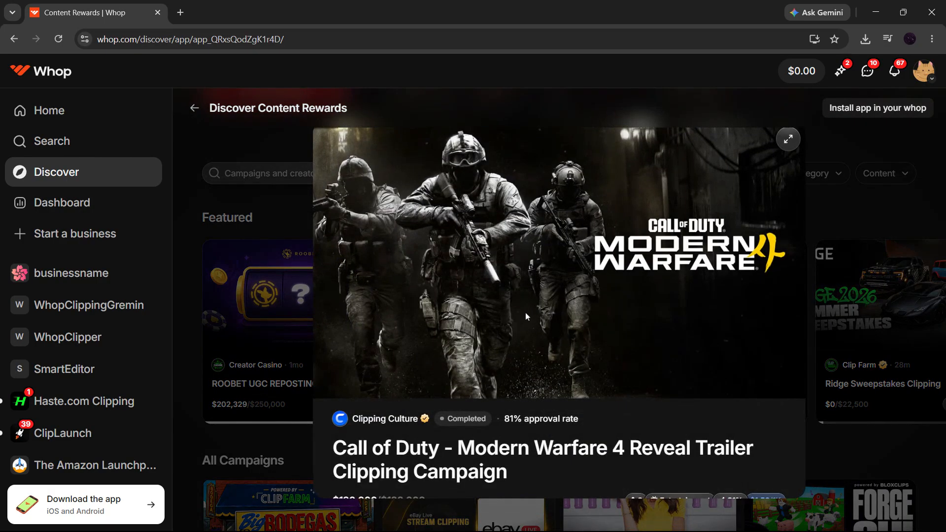
scroll(622, 330, "down", 4)
scroll(627, 328, "down", 5)
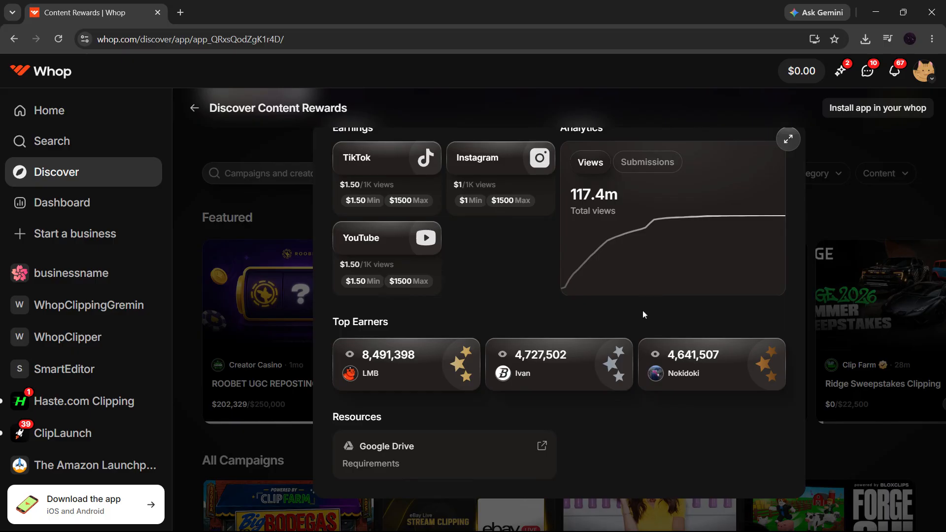
scroll(640, 313, "up", 8)
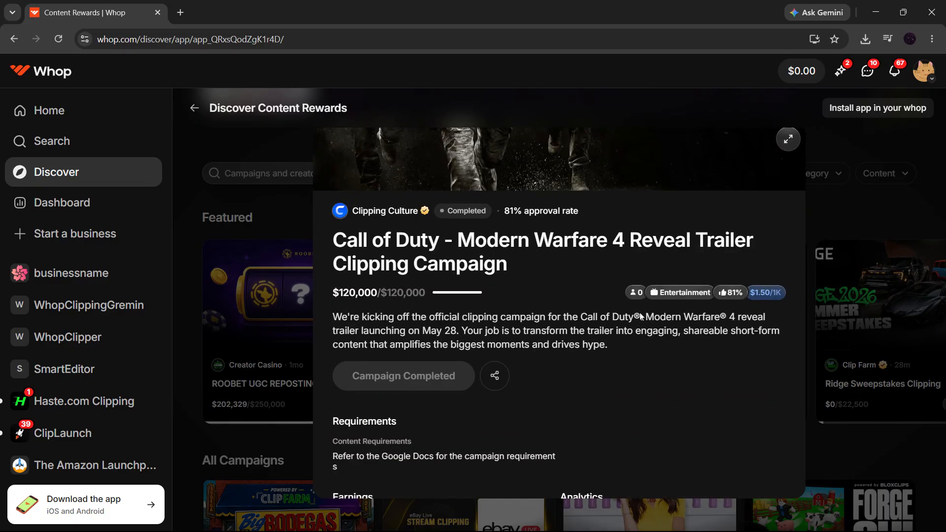
left_click(802, 155)
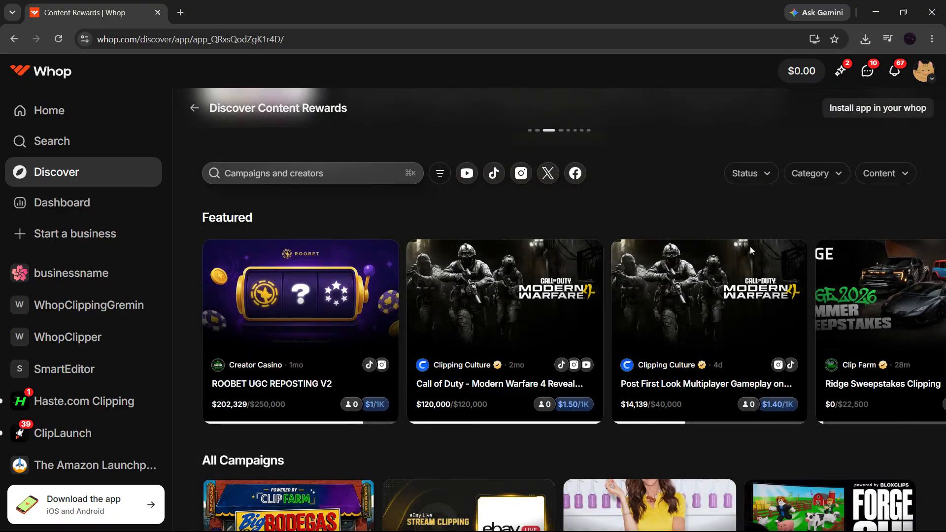
scroll(681, 329, "down", 5)
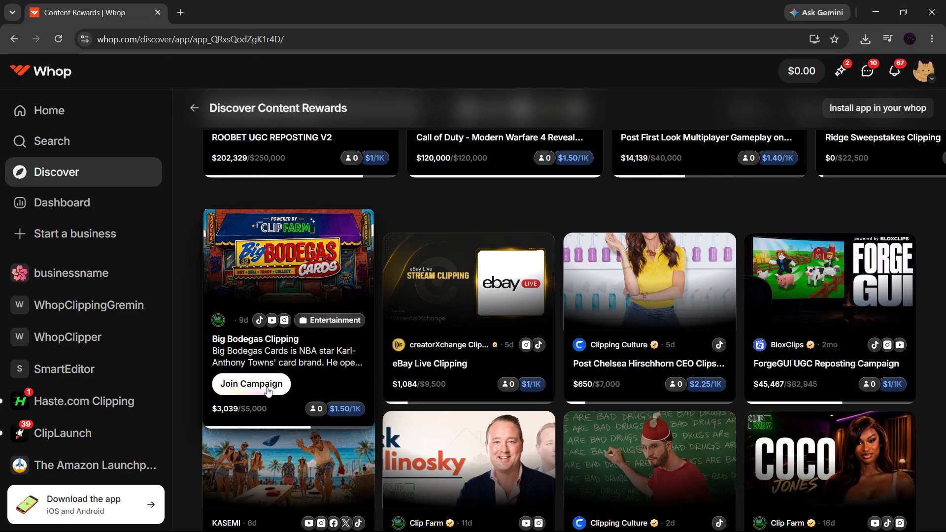
- Open the Big Bodegas Clipping campaign details and join it
left_click(291, 395)
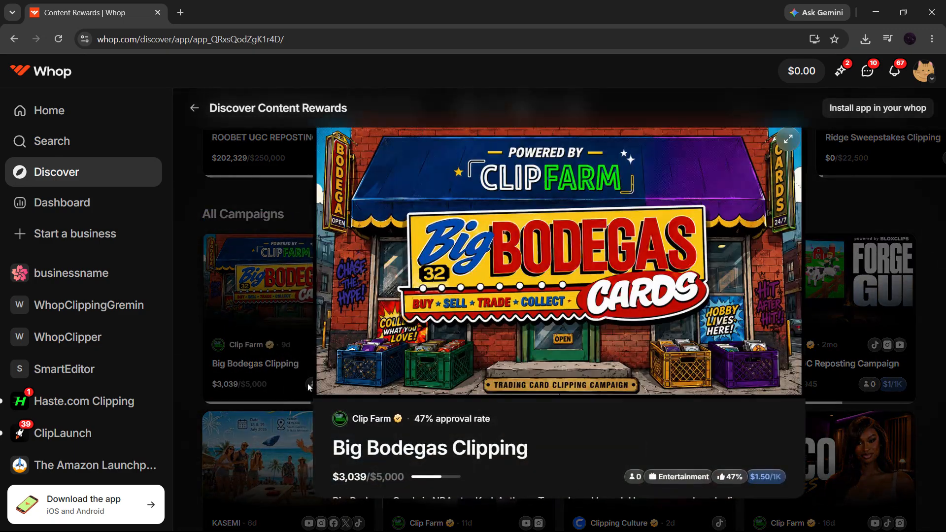
scroll(589, 360, "down", 5)
left_click(394, 302)
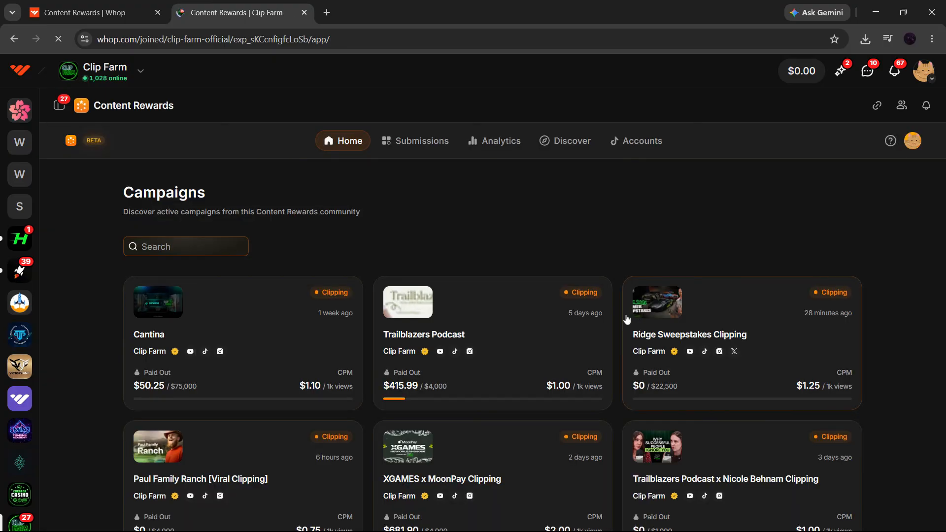
- View the Cantina Niche Page Campaign, close the Clip Farm tab, and return to the dashboard
left_click(315, 336)
scroll(674, 351, "down", 9)
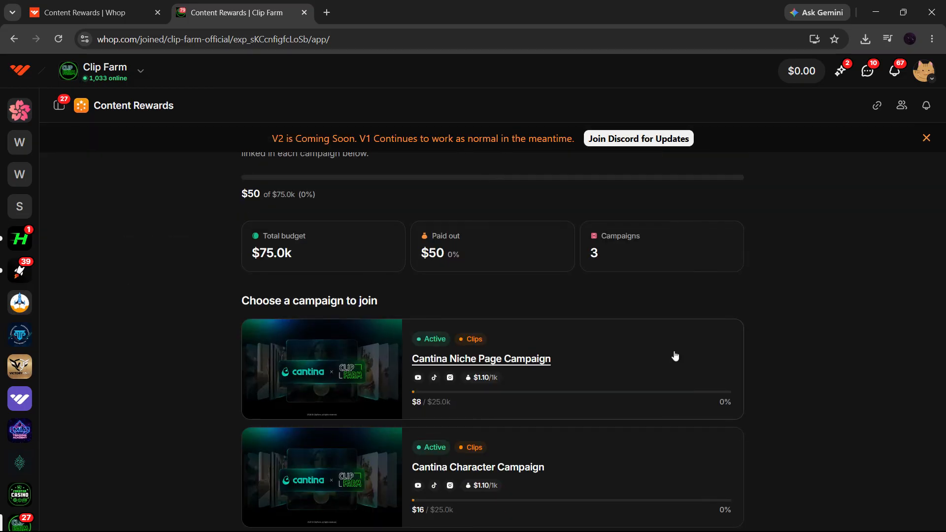
left_click(675, 356)
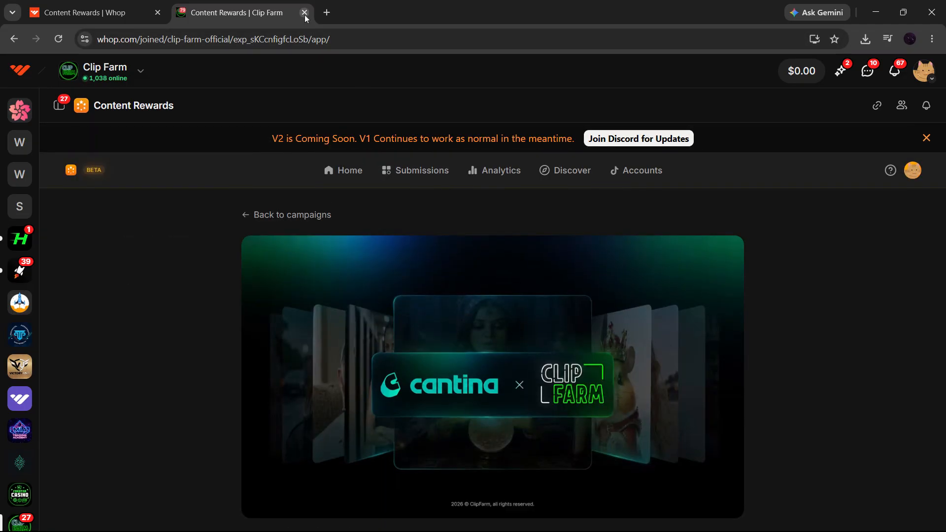
left_click(304, 12)
left_click(62, 205)
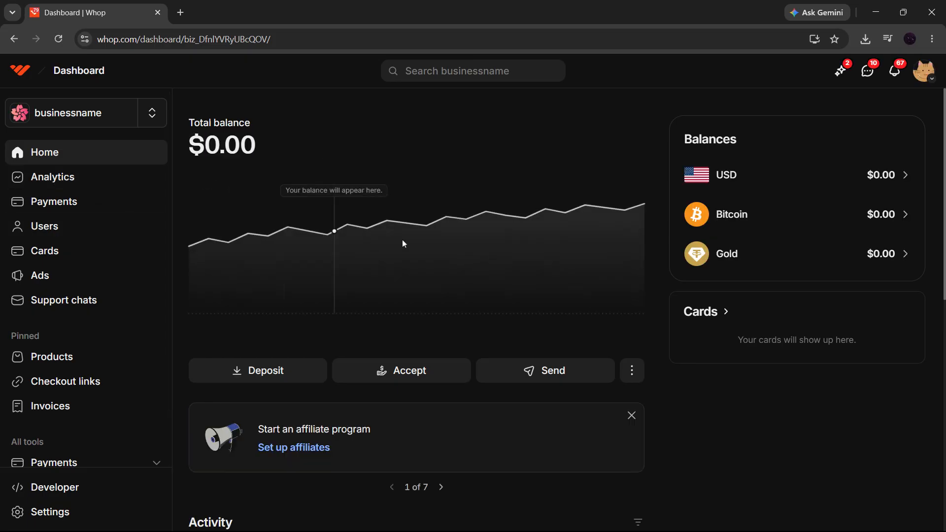
- Review the business analytics page
scroll(473, 252, "down", 7)
scroll(349, 242, "up", 4)
scroll(349, 242, "up", 3)
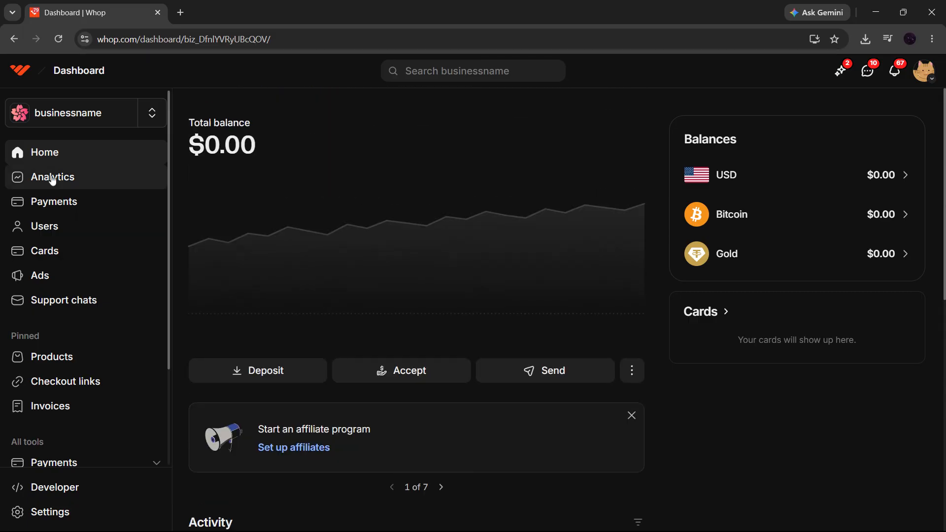
left_click(47, 176)
scroll(547, 237, "down", 5)
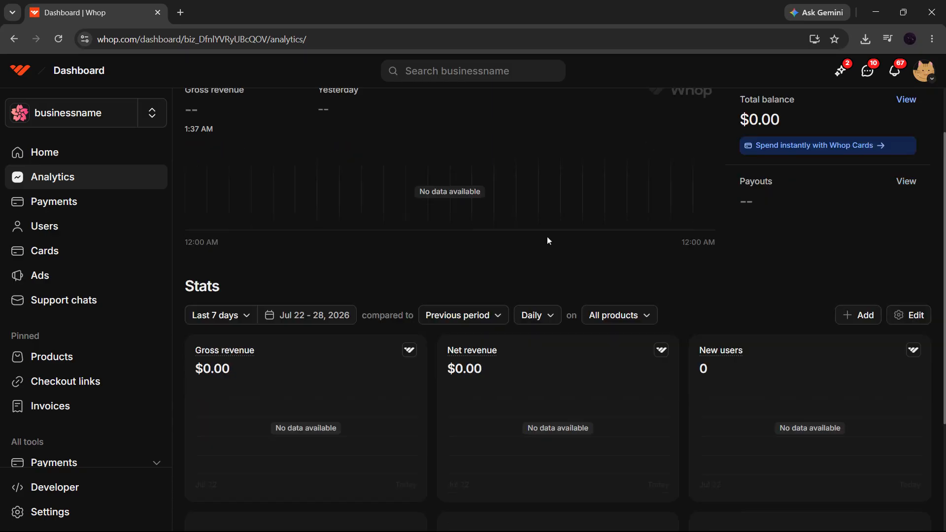
scroll(880, 124, "up", 5)
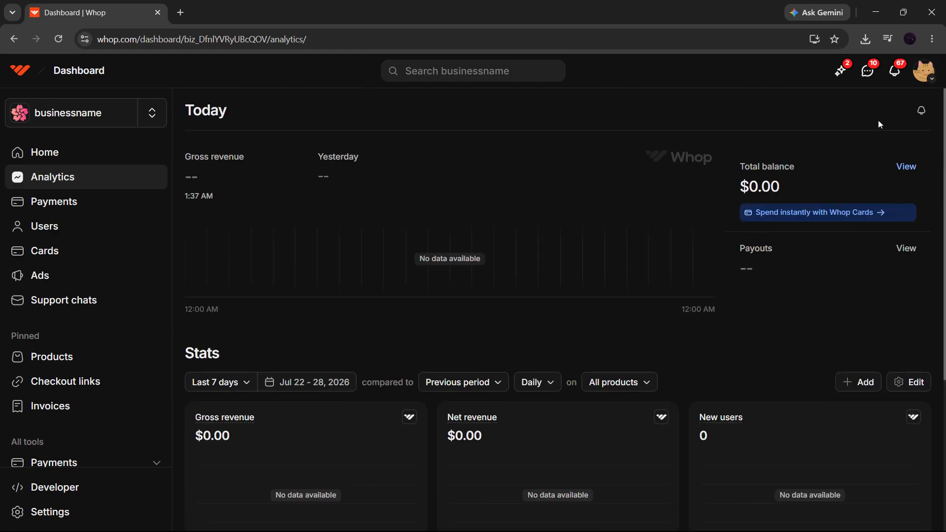
- Check the personal Finance page, dismissing the passkey prompt, then go back to analytics
left_click(929, 74)
left_click(784, 192)
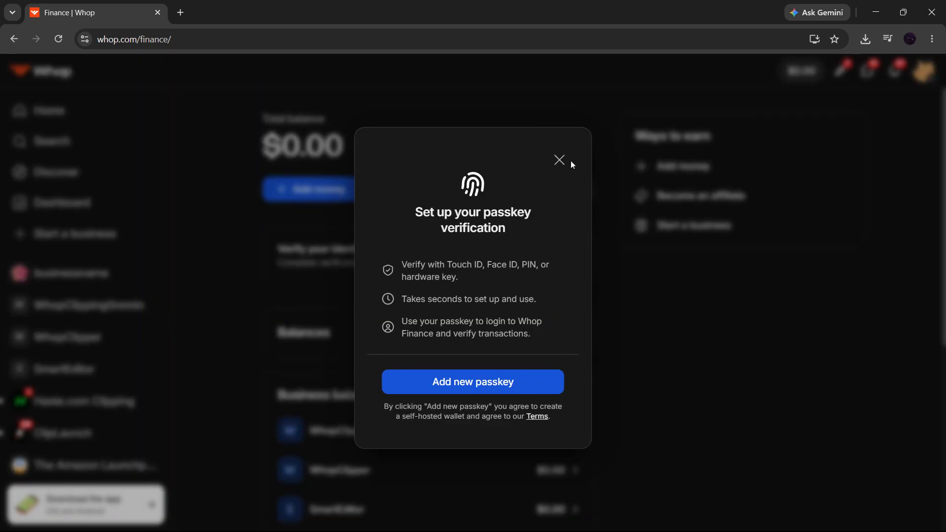
left_click(559, 160)
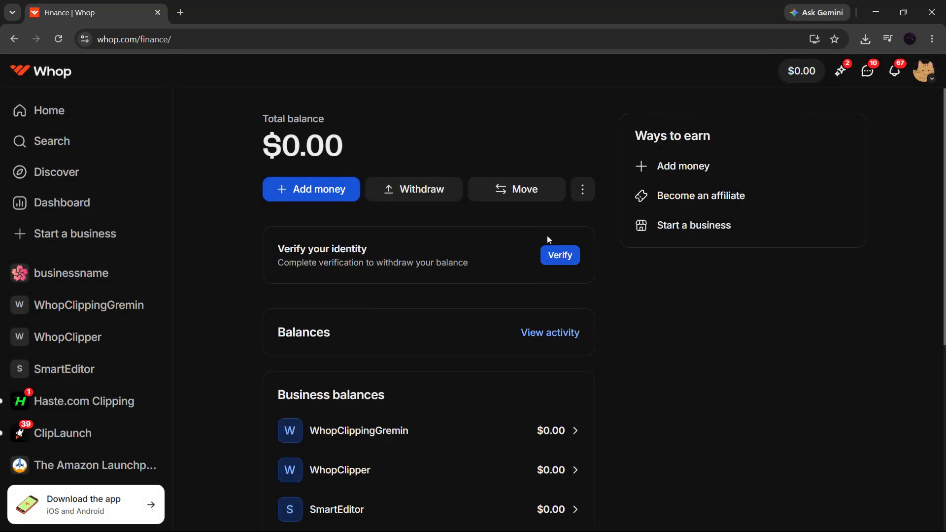
left_click(14, 39)
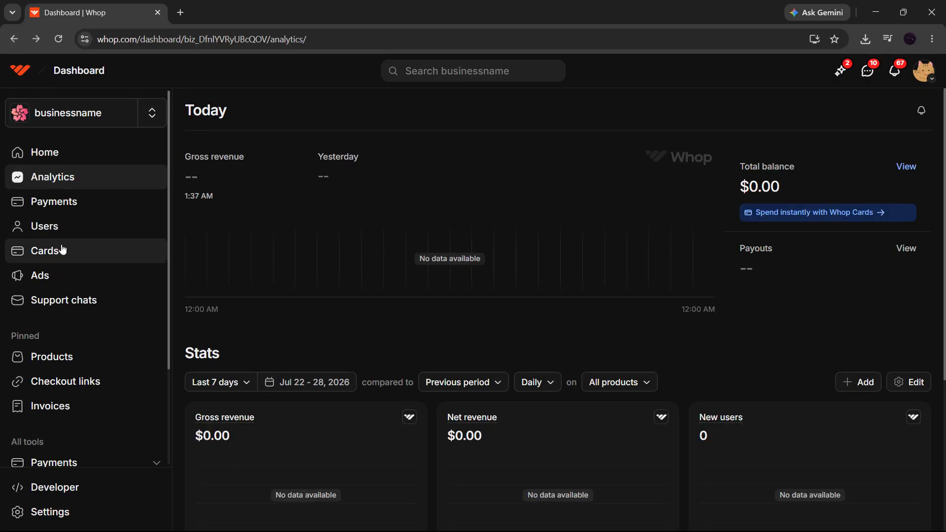
- Expand the Marketing and additional business tools, then return to the Townhall home feed
scroll(81, 278, "down", 3)
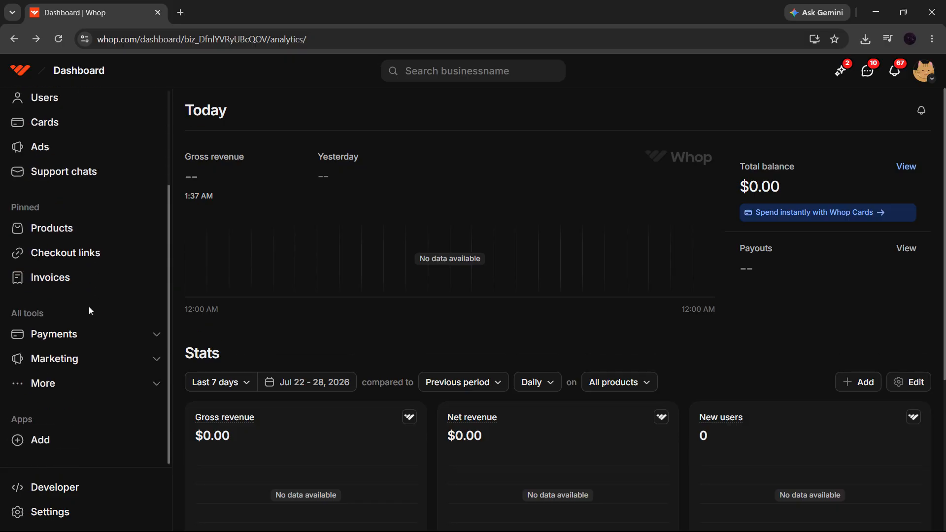
left_click(74, 360)
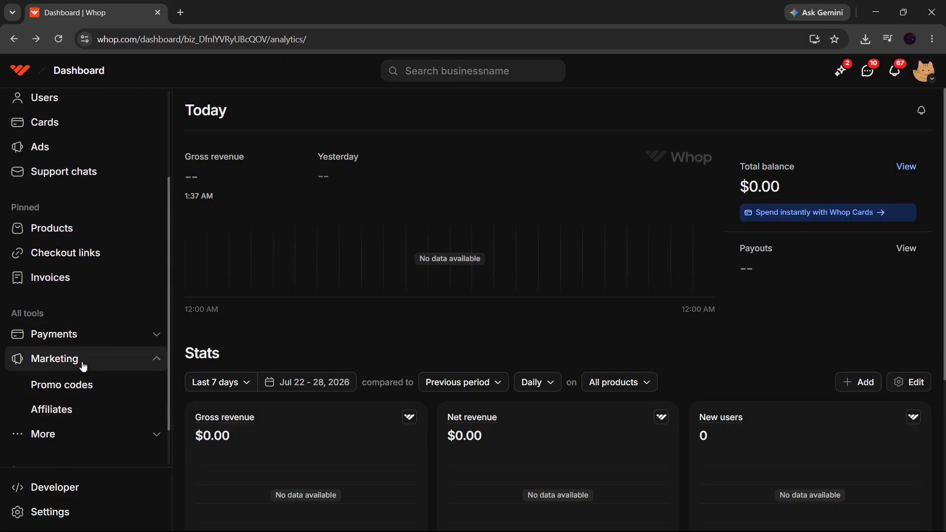
scroll(96, 340, "up", 3)
scroll(96, 335, "down", 4)
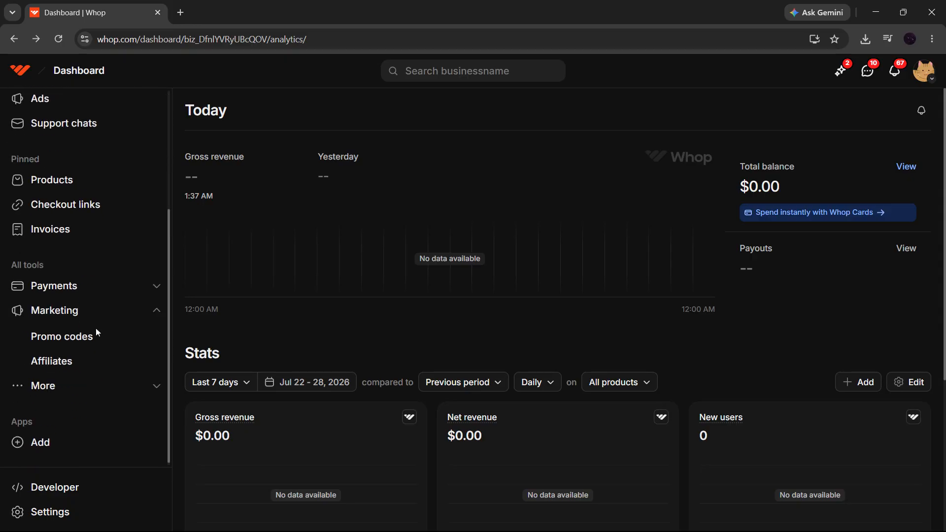
left_click(92, 384)
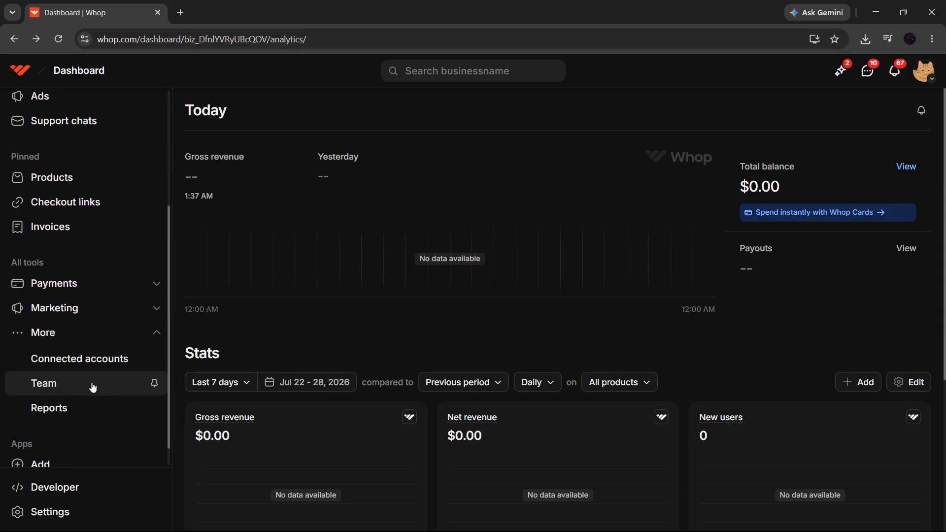
left_click(129, 339)
scroll(125, 345, "up", 3)
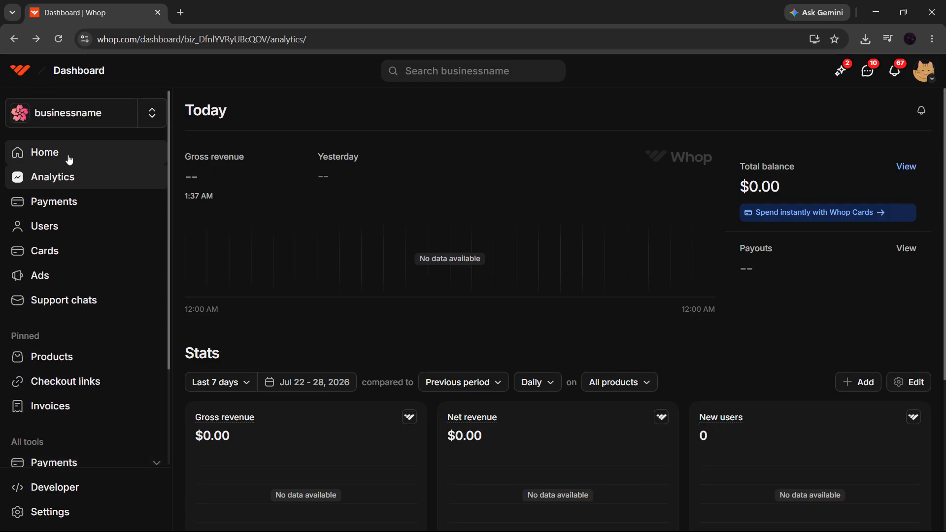
left_click(25, 78)
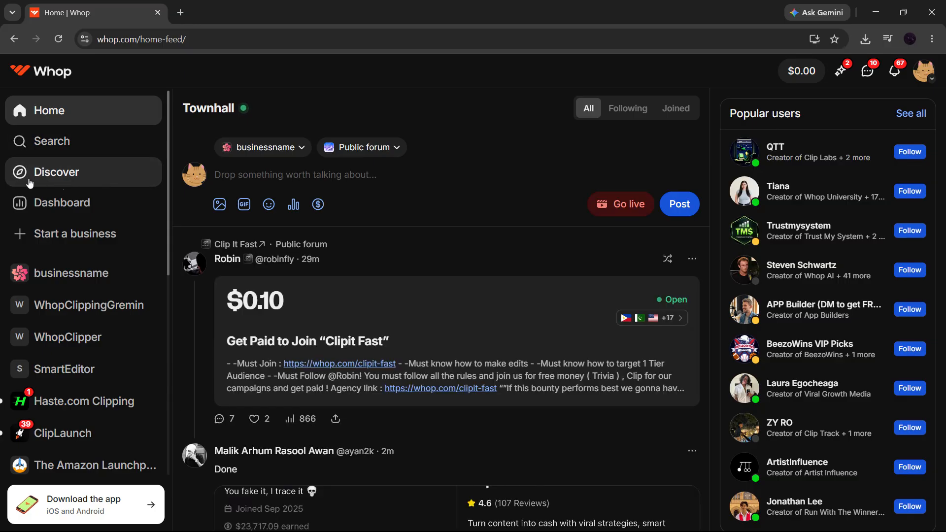
- Browse Discover and open the University of Salford page from Verified businesses
left_click(70, 181)
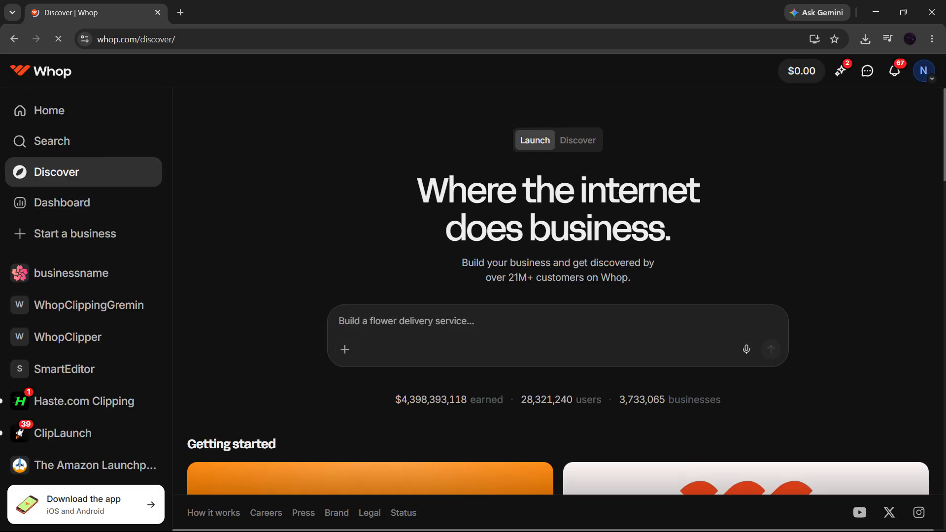
scroll(461, 230, "down", 7)
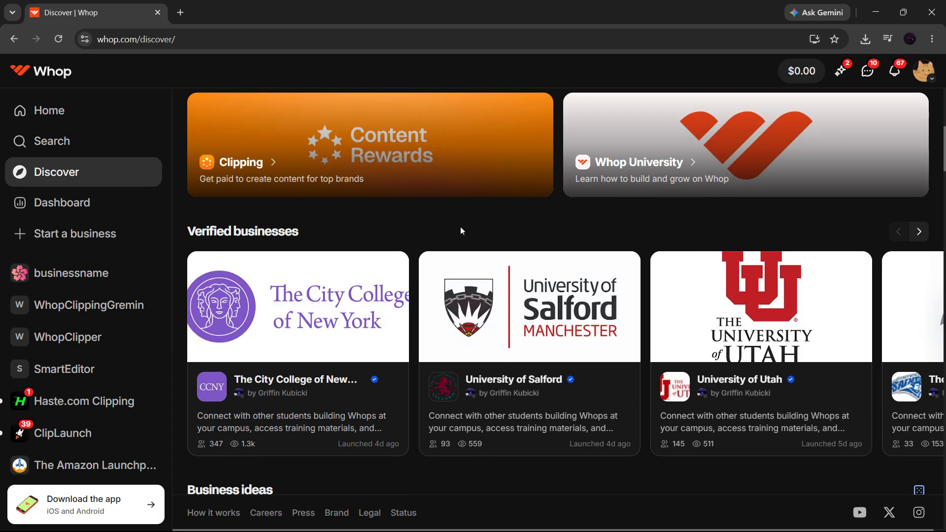
scroll(461, 231, "down", 7)
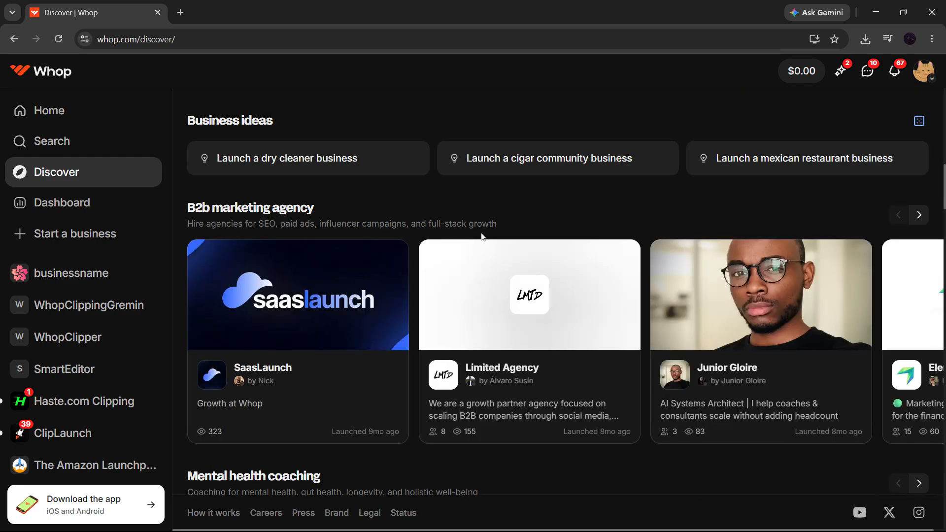
scroll(281, 205, "down", 8)
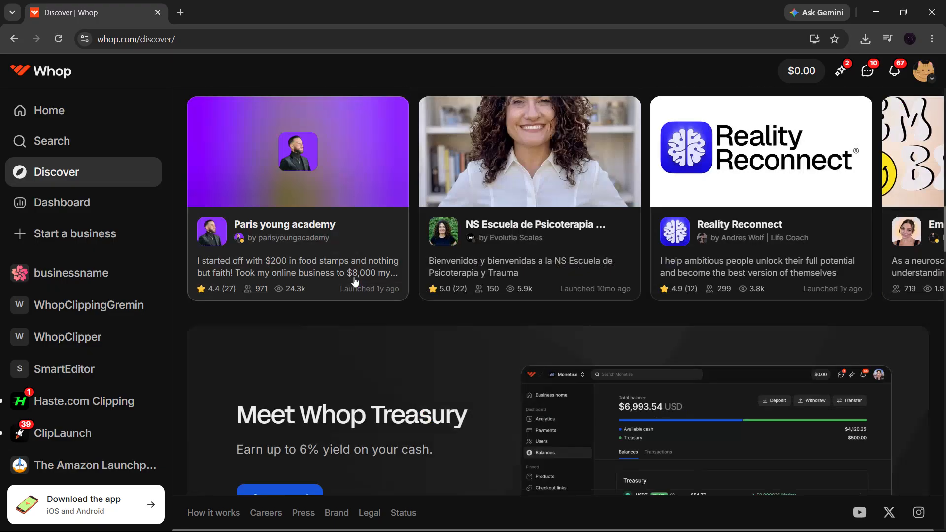
scroll(376, 285, "down", 5)
scroll(522, 293, "up", 20)
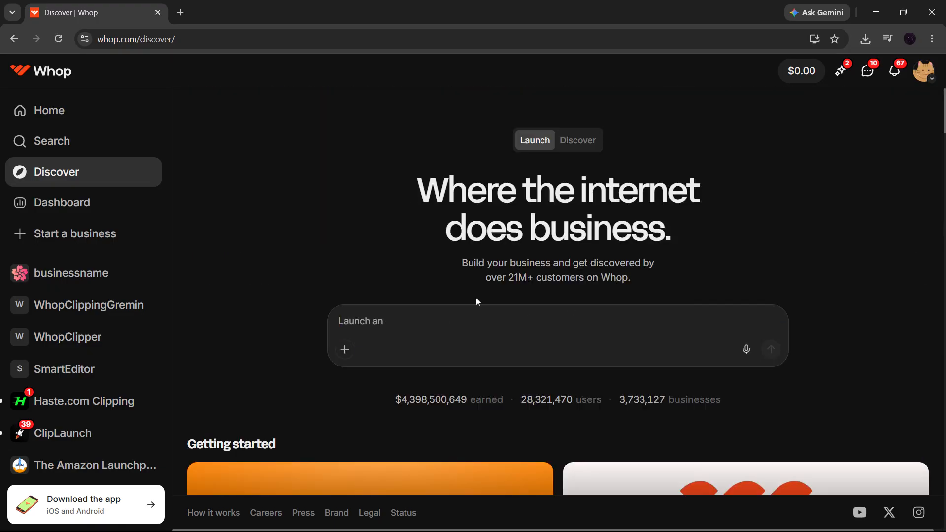
scroll(401, 353, "down", 10)
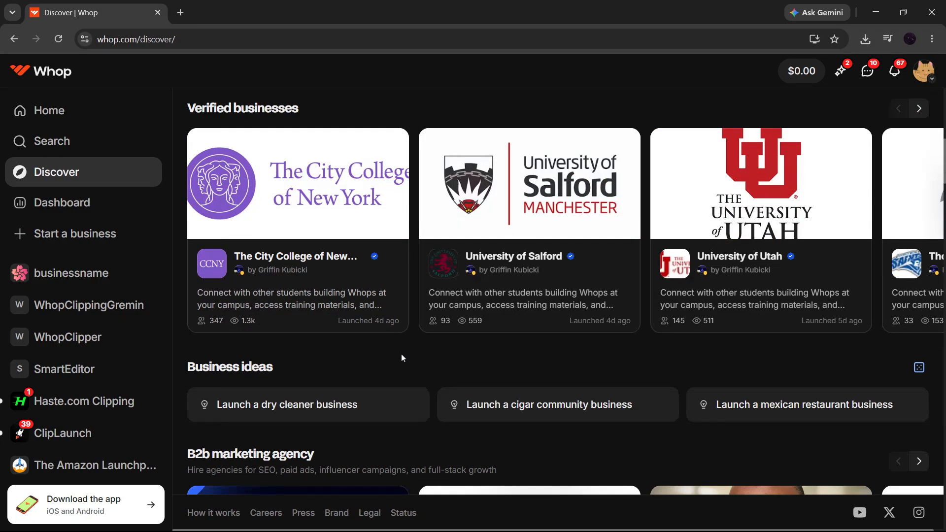
left_click(535, 223)
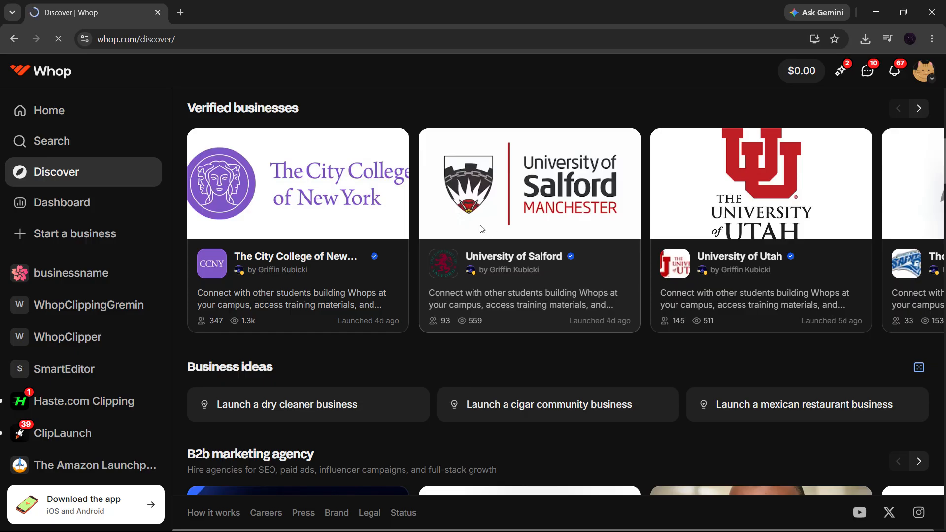
scroll(681, 303, "down", 5)
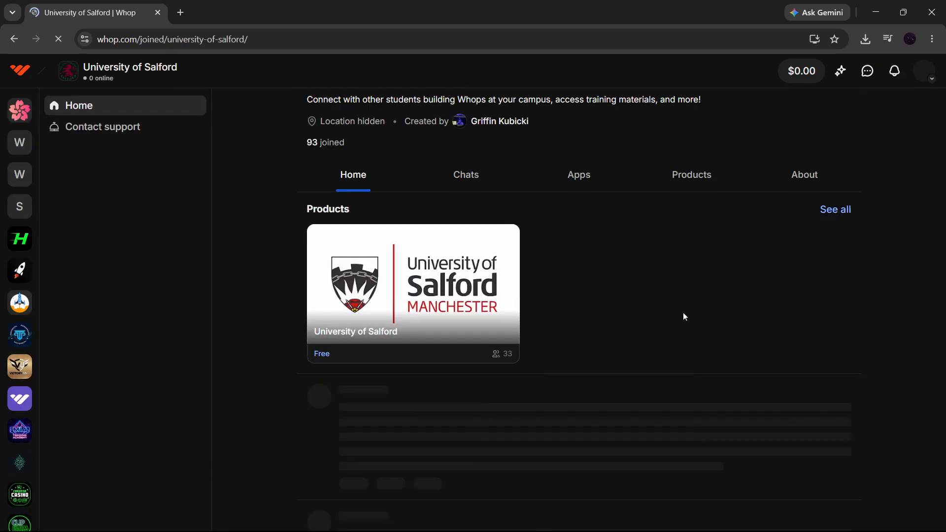
- Check the University of Salford's Products tab, then return via Discover to the Townhall home feed
left_click(700, 185)
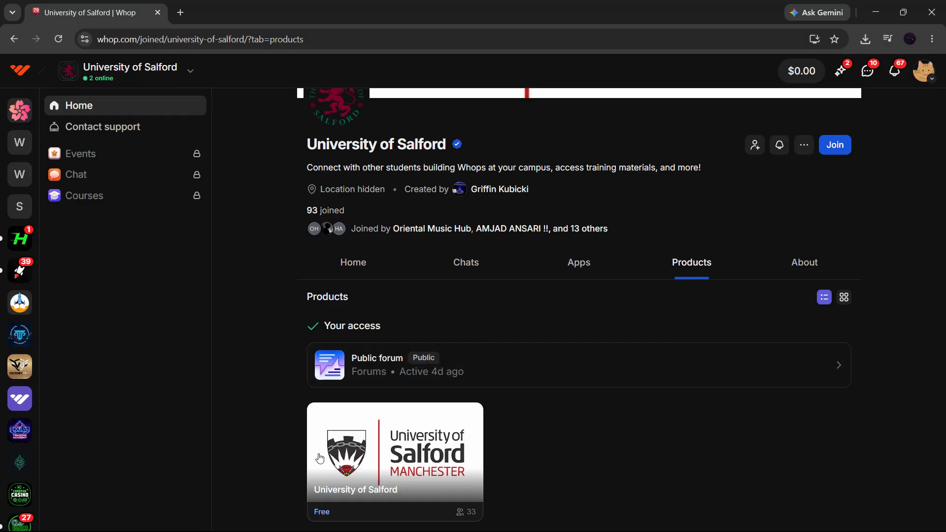
left_click(17, 46)
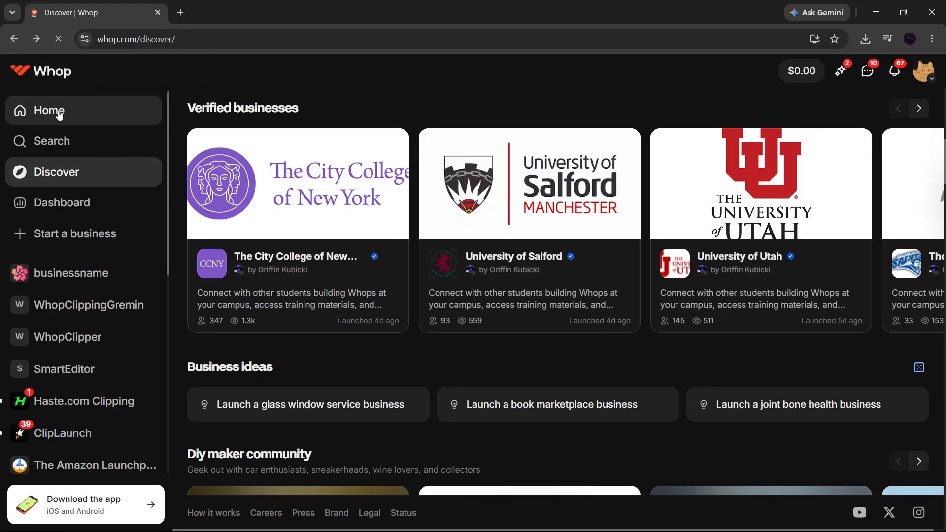
left_click(59, 113)
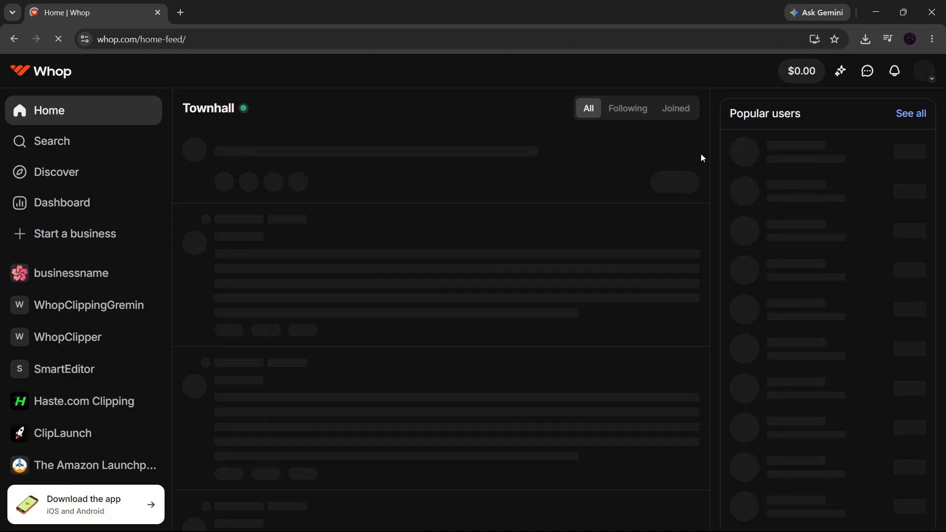